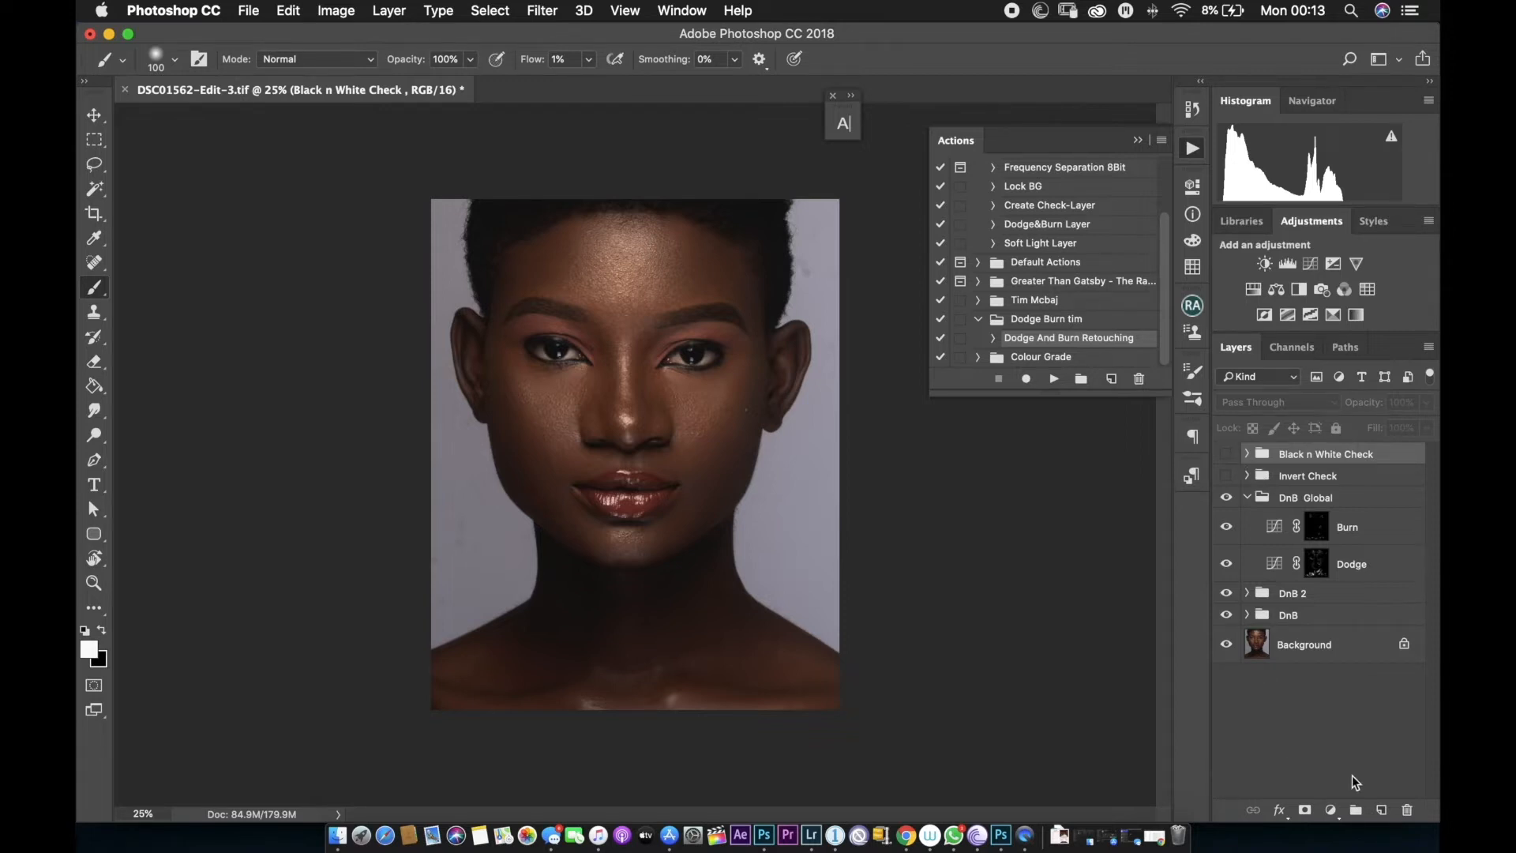
Add a Curves adjustment layer and raise the curve to brighten the image.
click(1331, 812)
click(1338, 542)
drag(1044, 375, 1016, 356)
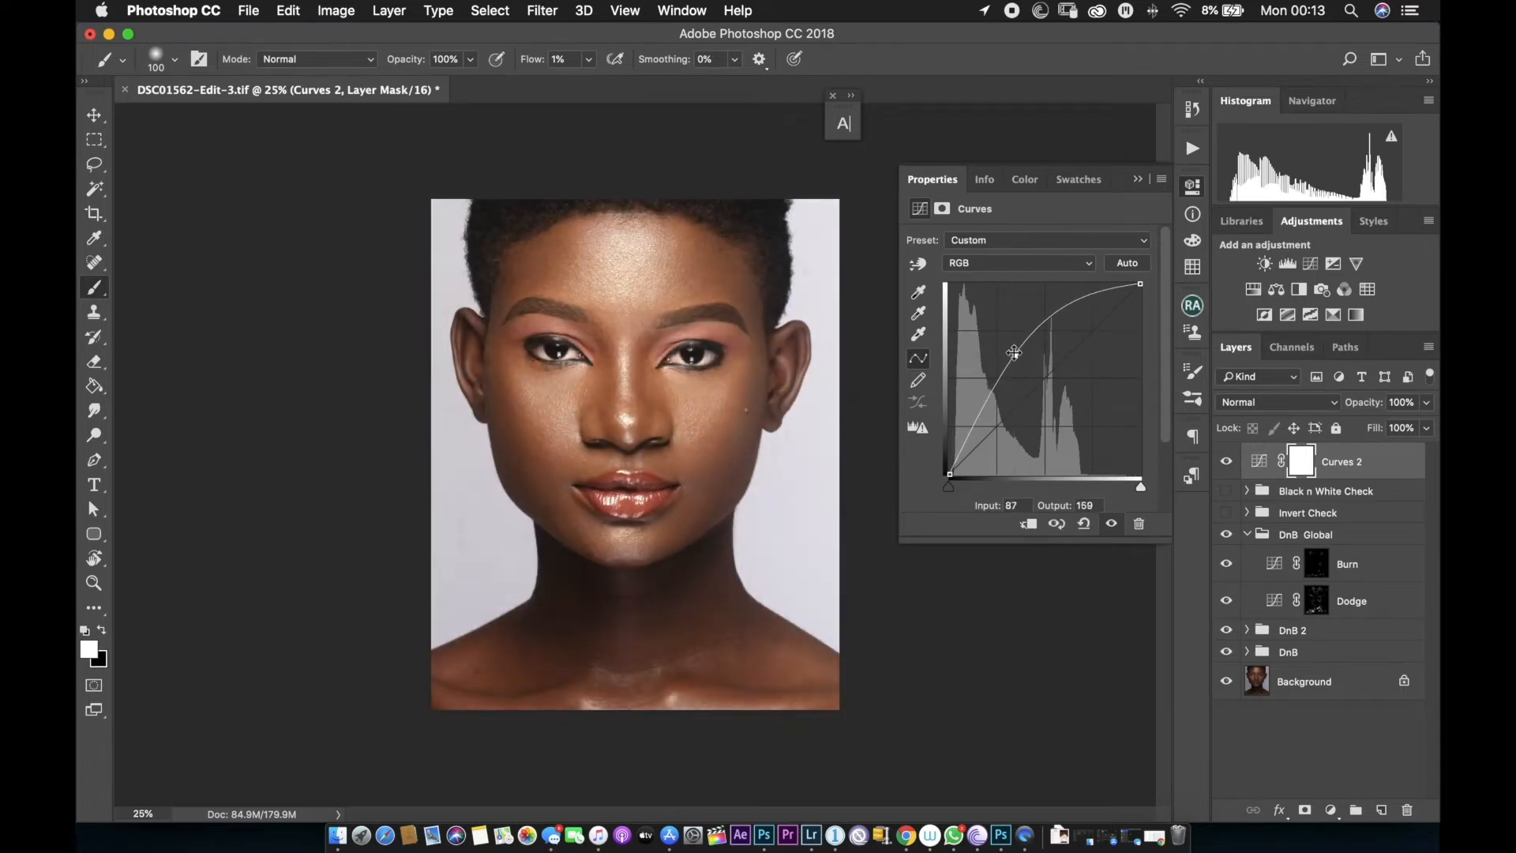
Invert the Curves layer mask to black and put the layer into a new group.
key(super+i)
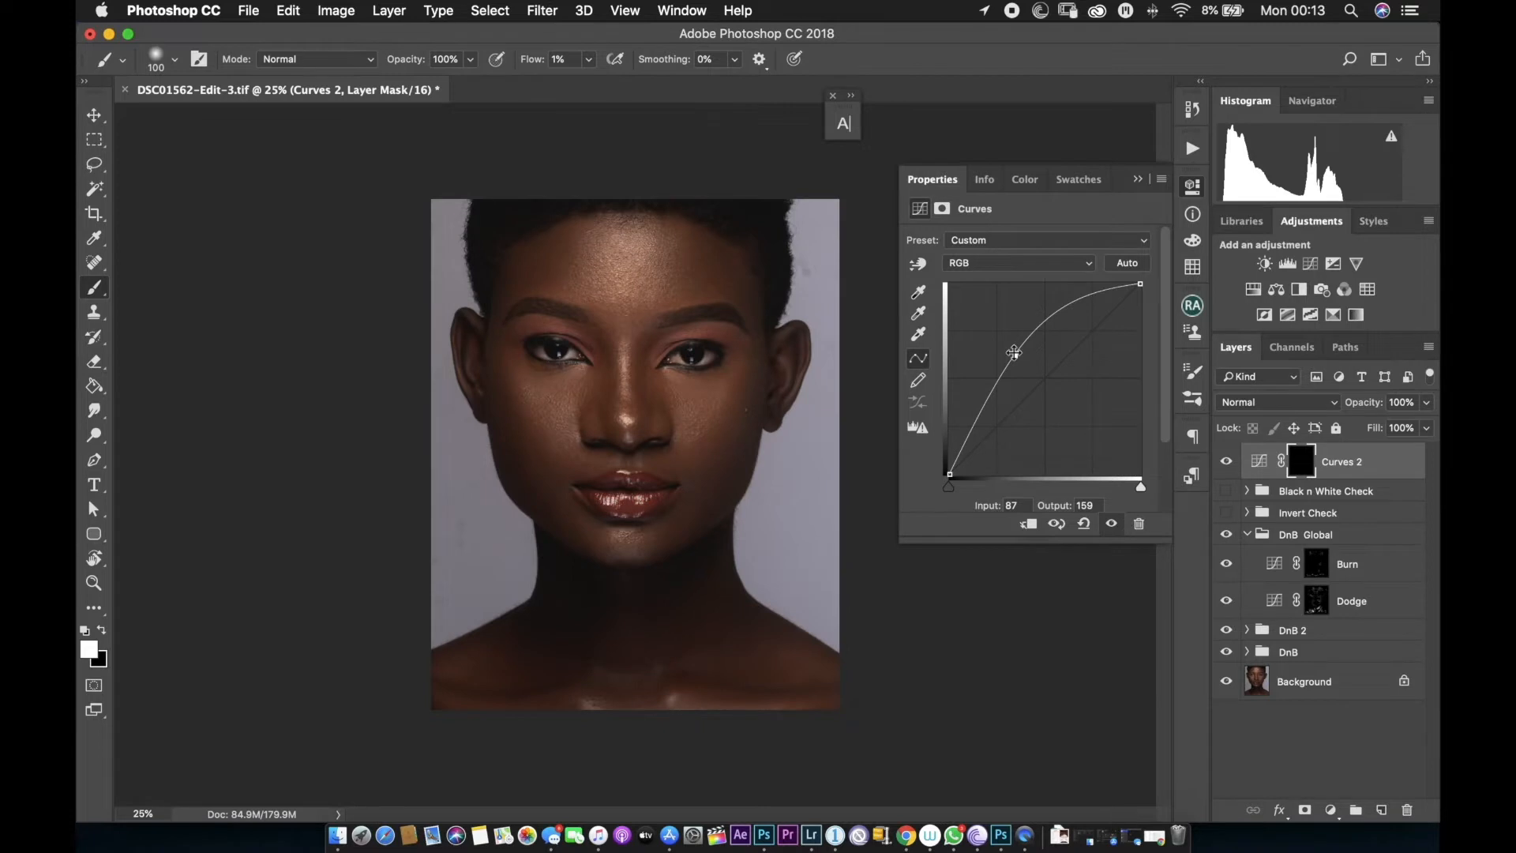
key(super+g)
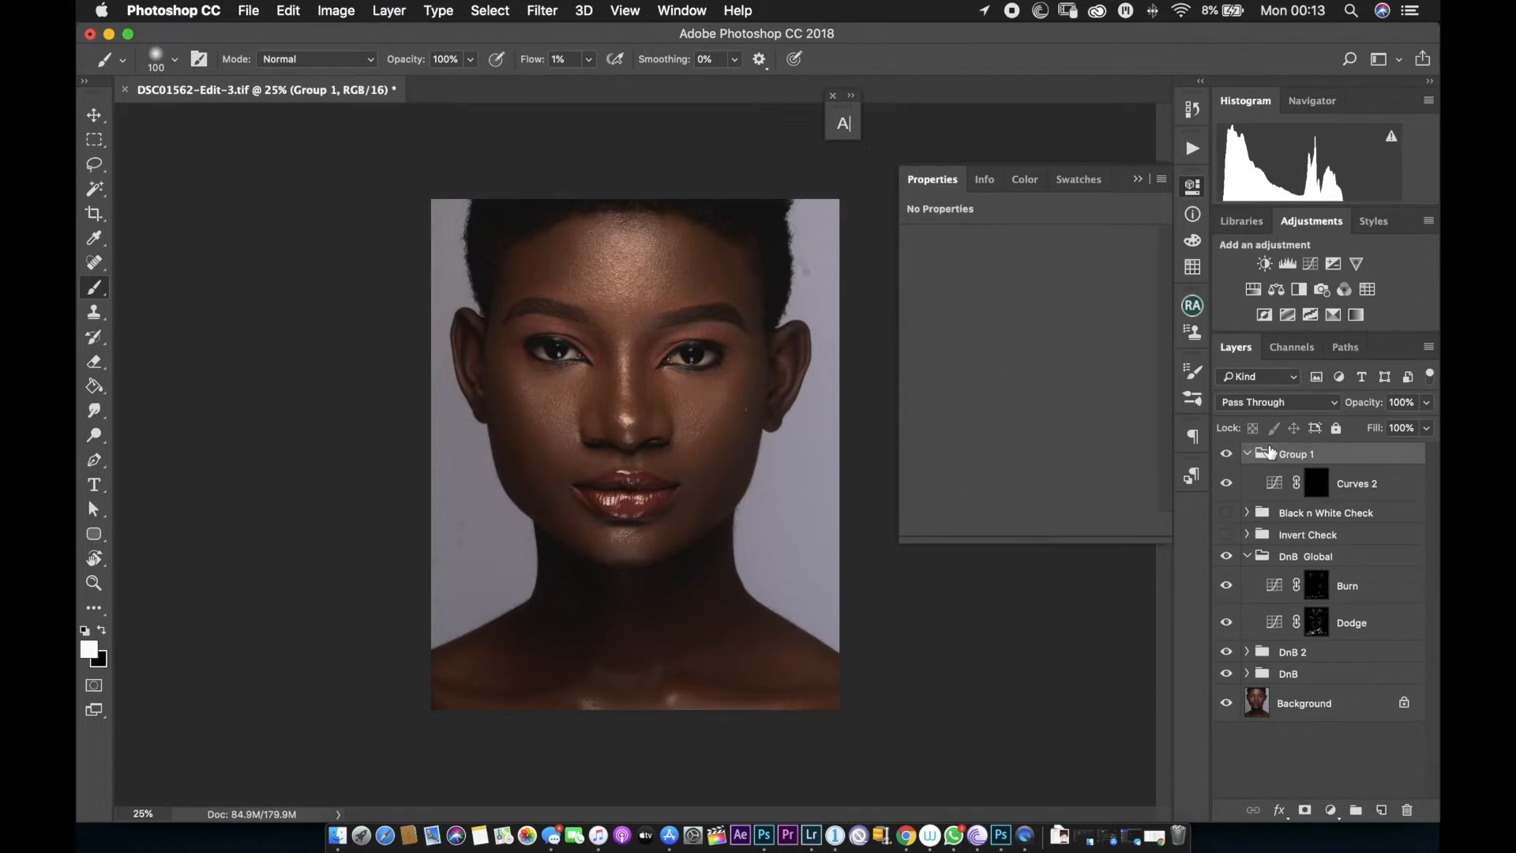
click(1248, 454)
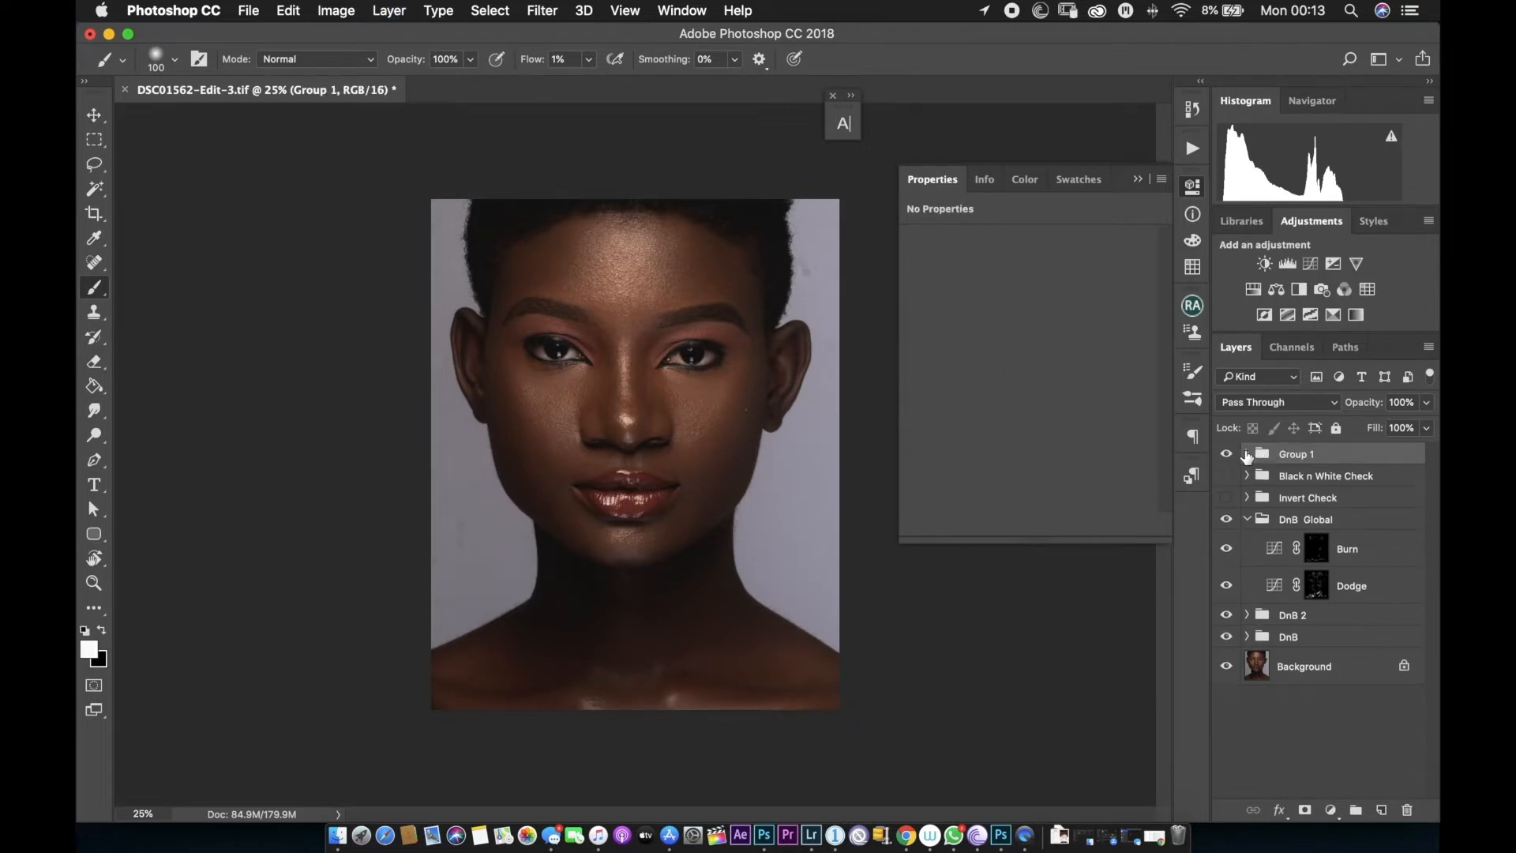
Rename the new group eye 1.
double_click(1311, 456)
text(hi)
key(BackSpace)
key(BackSpace)
text(eye 1)
key(Return)
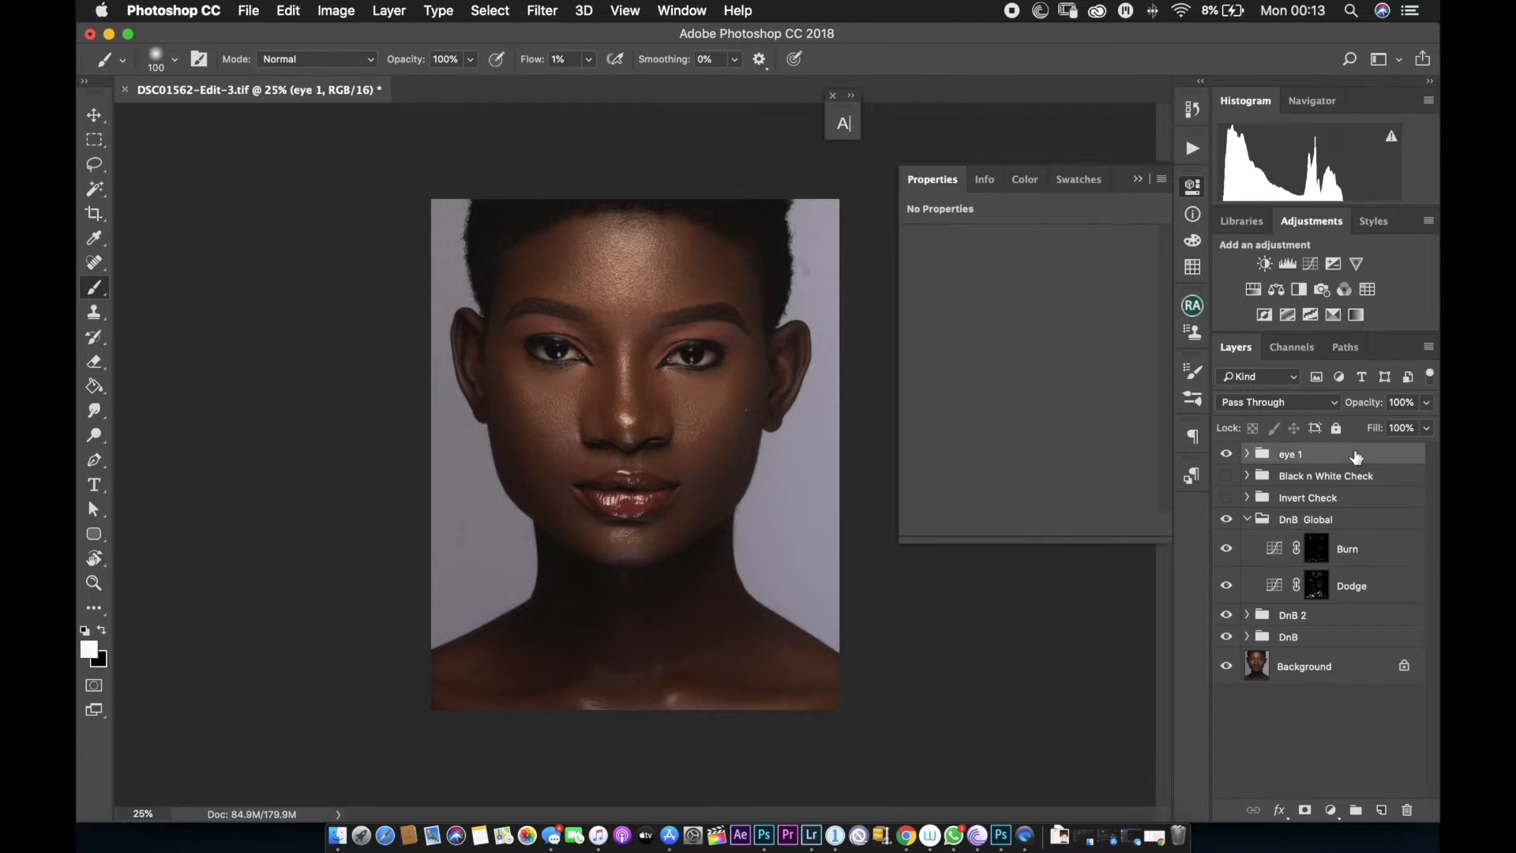
Duplicate the eye 1 group and rename the copy eye 2.
key(super+j)
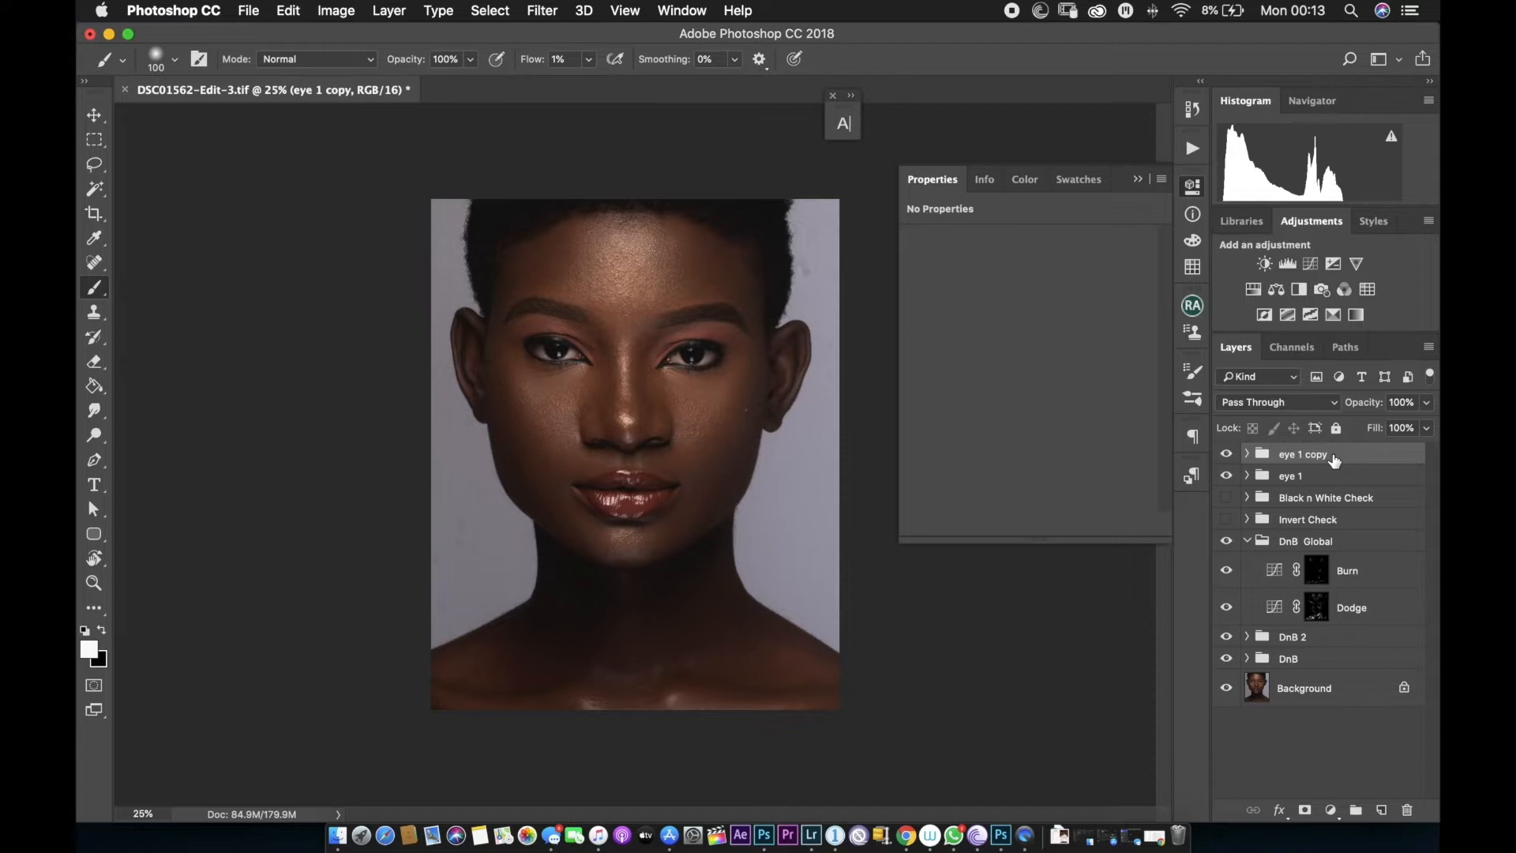
right_click(1333, 457)
click(1348, 453)
double_click(1317, 454)
text(eye 2)
key(Return)
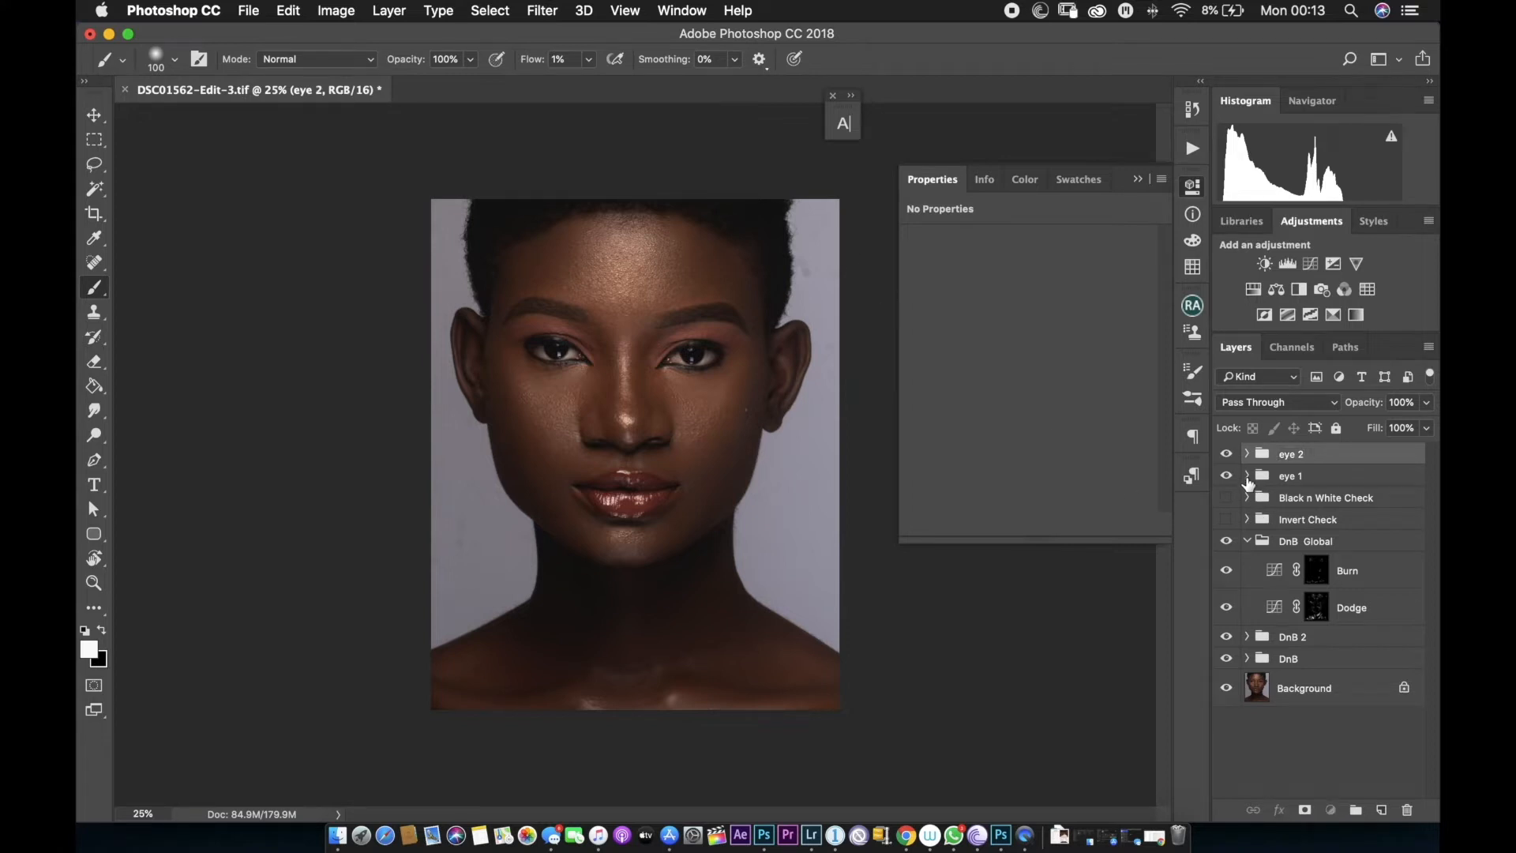
Select the Curves mask inside eye 1 and set the brush flow to 20%.
click(1247, 476)
click(1321, 515)
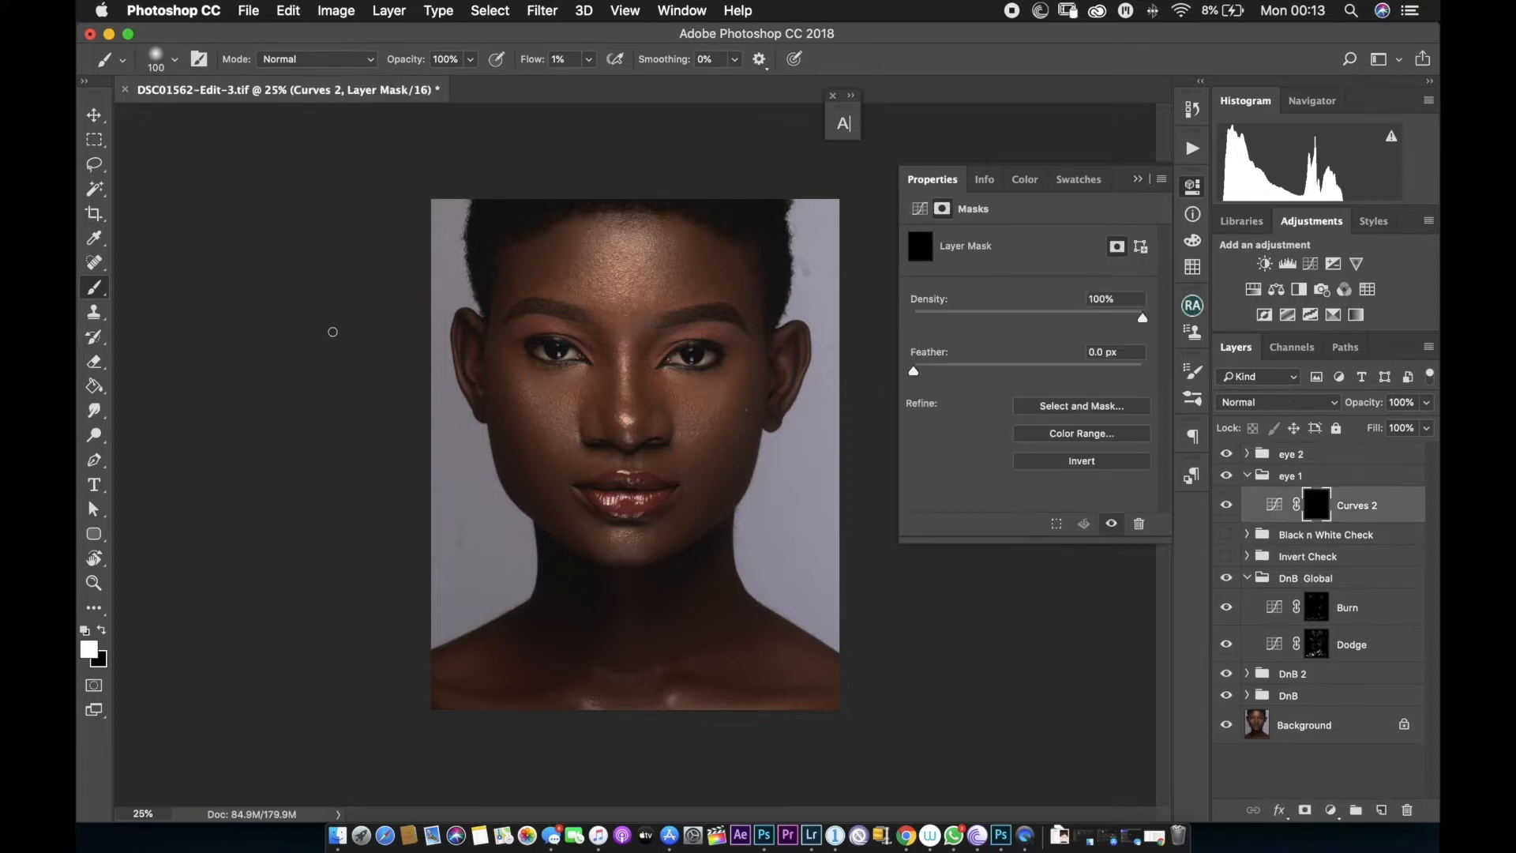
click(588, 59)
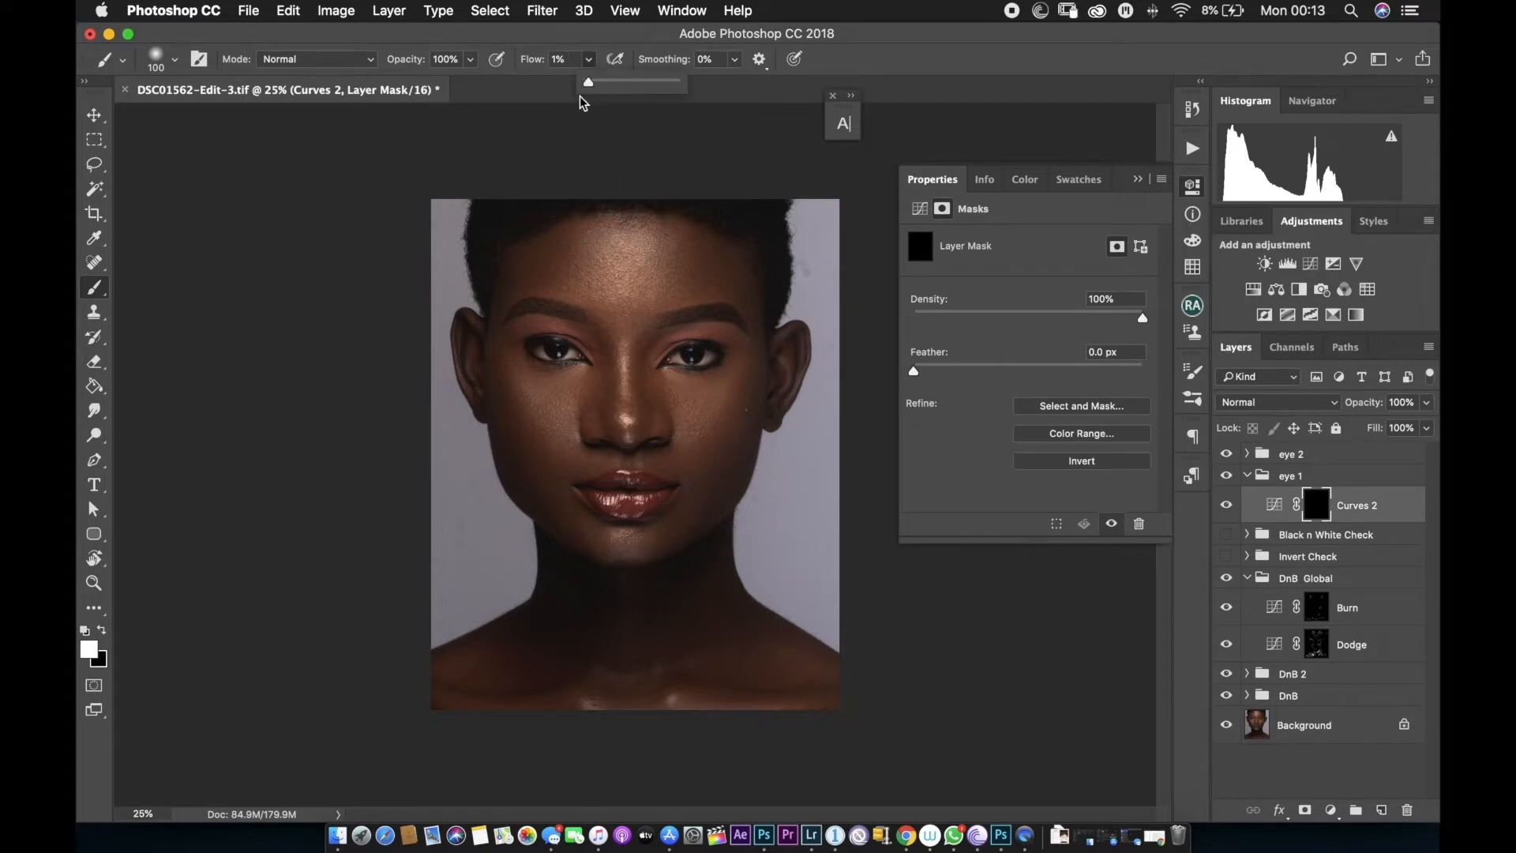
click(570, 60)
text(20)
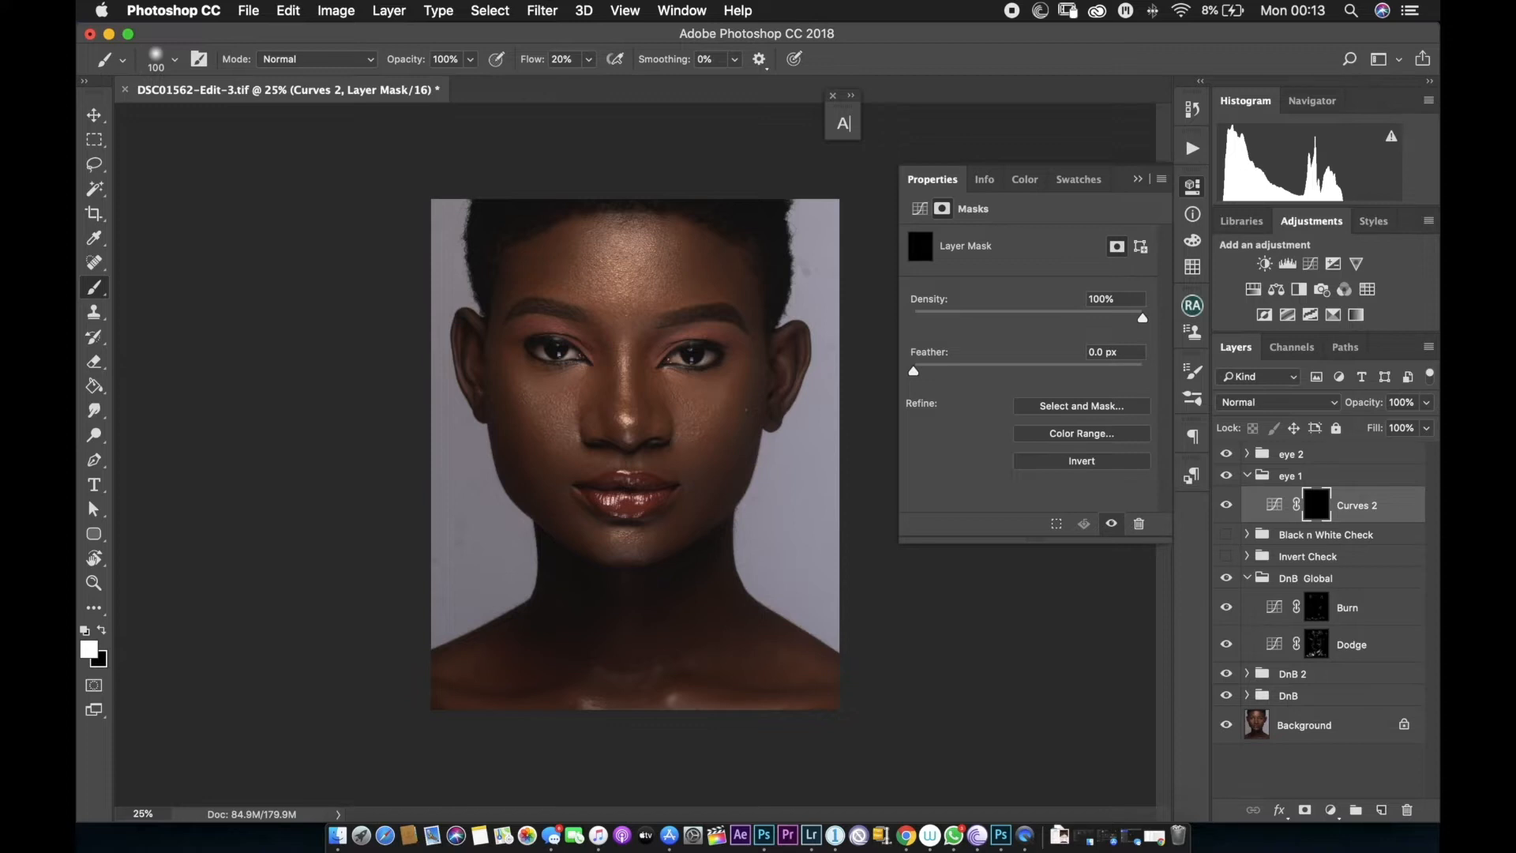
Paint white on the eye 1 Curves mask with a small brush over the iris to brighten it.
key(super+equal)
key(super+equal)
drag(580, 282, 496, 663)
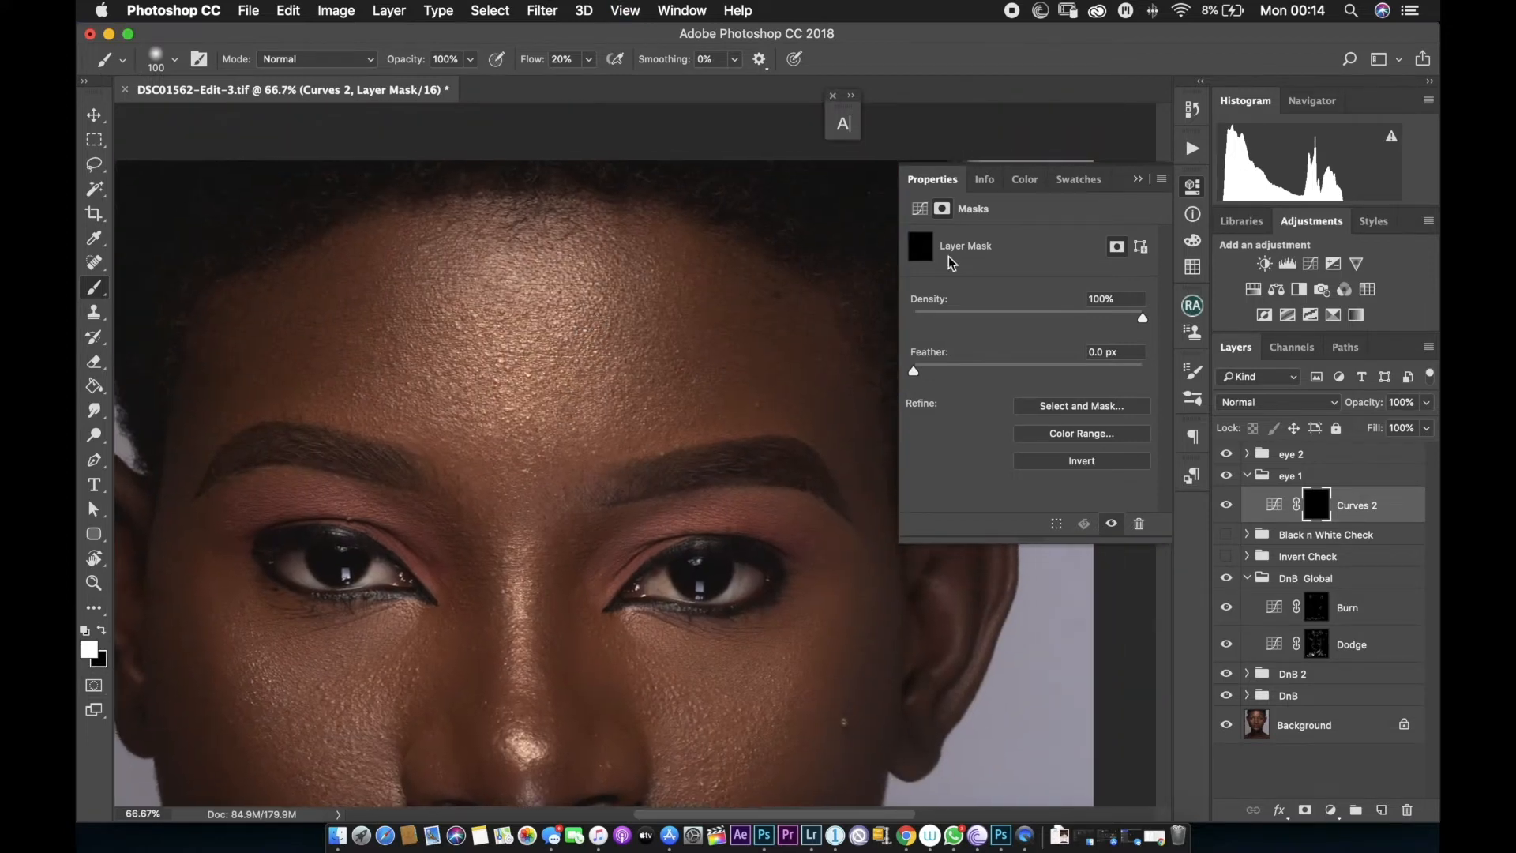
click(1138, 179)
key(super+equal)
drag(734, 533, 715, 308)
key(super+equal)
drag(700, 431, 676, 468)
key(bracketleft)
key(bracketleft)
key(bracketleft)
key(bracketleft)
key(bracketleft)
key(bracketleft)
key(bracketleft)
key(bracketleft)
key(bracketleft)
key(bracketleft)
click(682, 432)
drag(673, 350, 673, 462)
drag(751, 398, 603, 398)
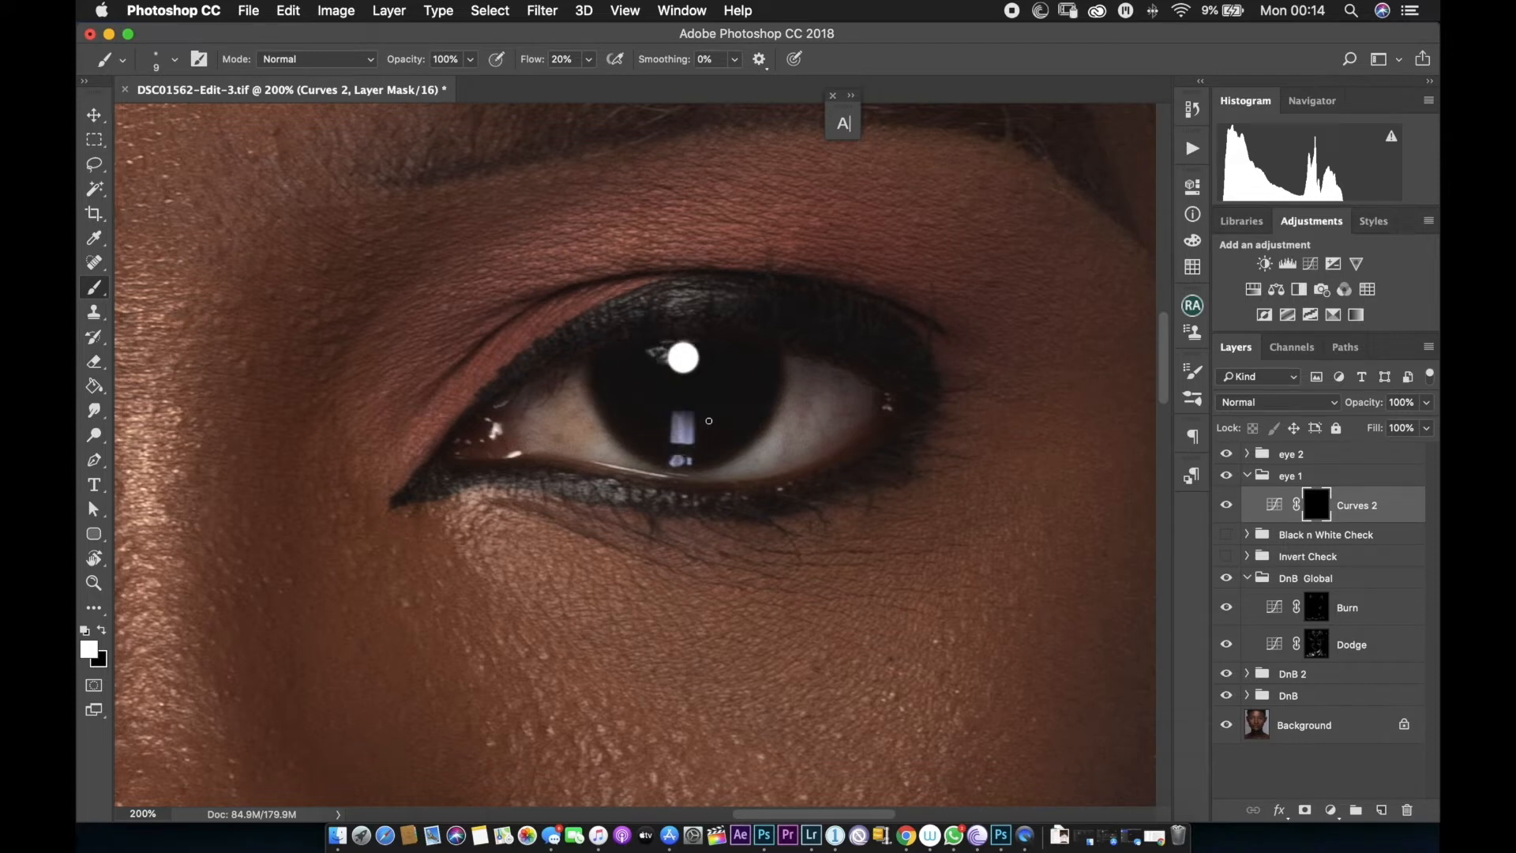
drag(624, 413, 750, 416)
drag(716, 405, 702, 417)
mouse_move(653, 419)
mouse_down()
mouse_move(666, 418)
mouse_move(644, 434)
mouse_move(653, 415)
mouse_up()
Continue painting on the eye 1 mask to brighten the remaining part of the eye.
key(space)
drag(663, 415, 837, 431)
drag(563, 407, 643, 427)
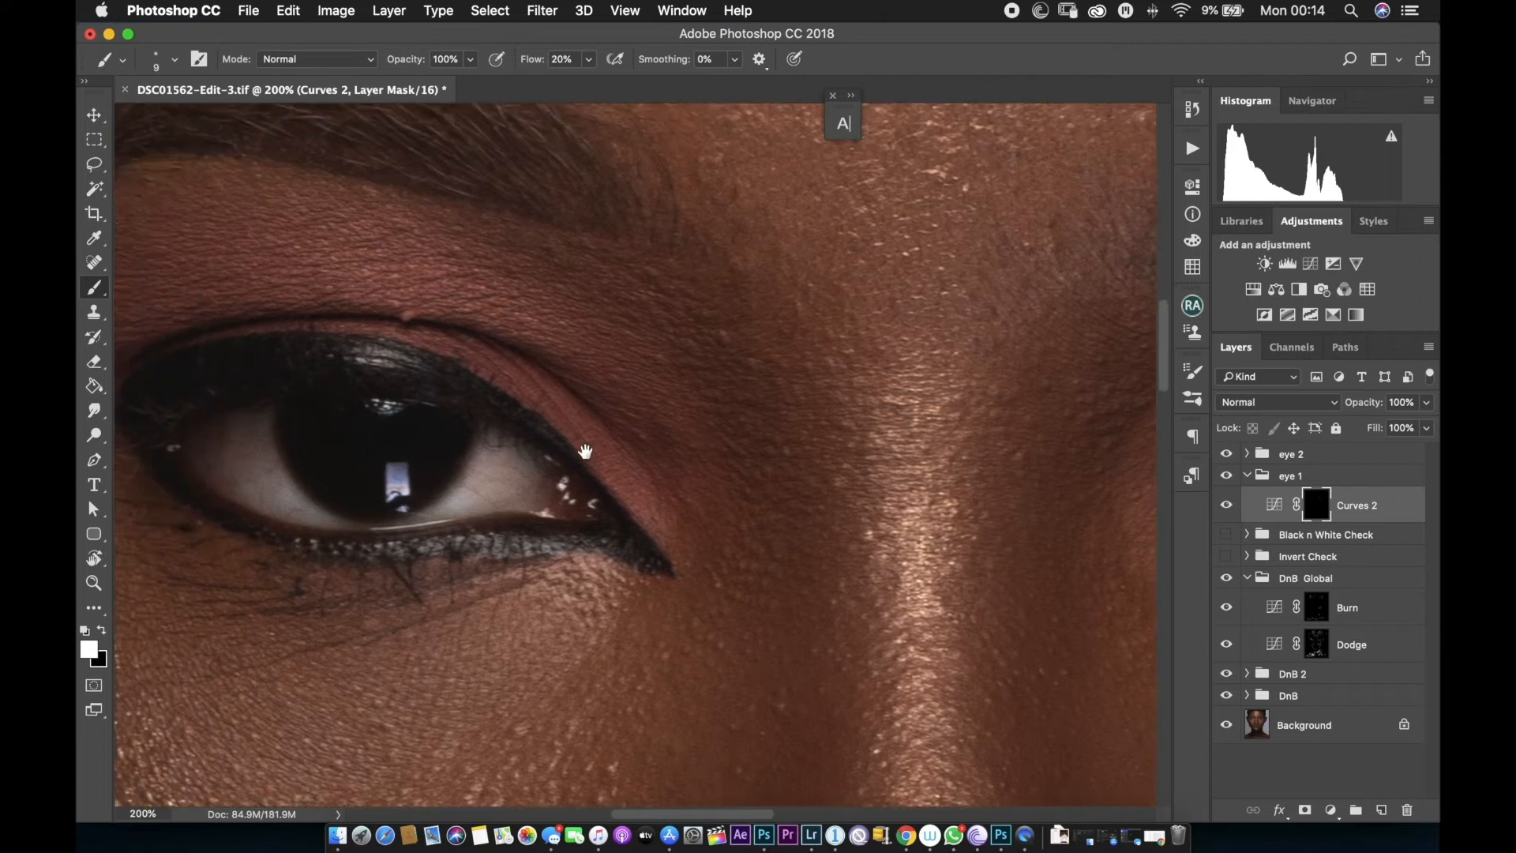
drag(367, 483, 361, 474)
Switch to the Curves mask in the eye 2 group and paint over the other eye's iris.
click(1248, 475)
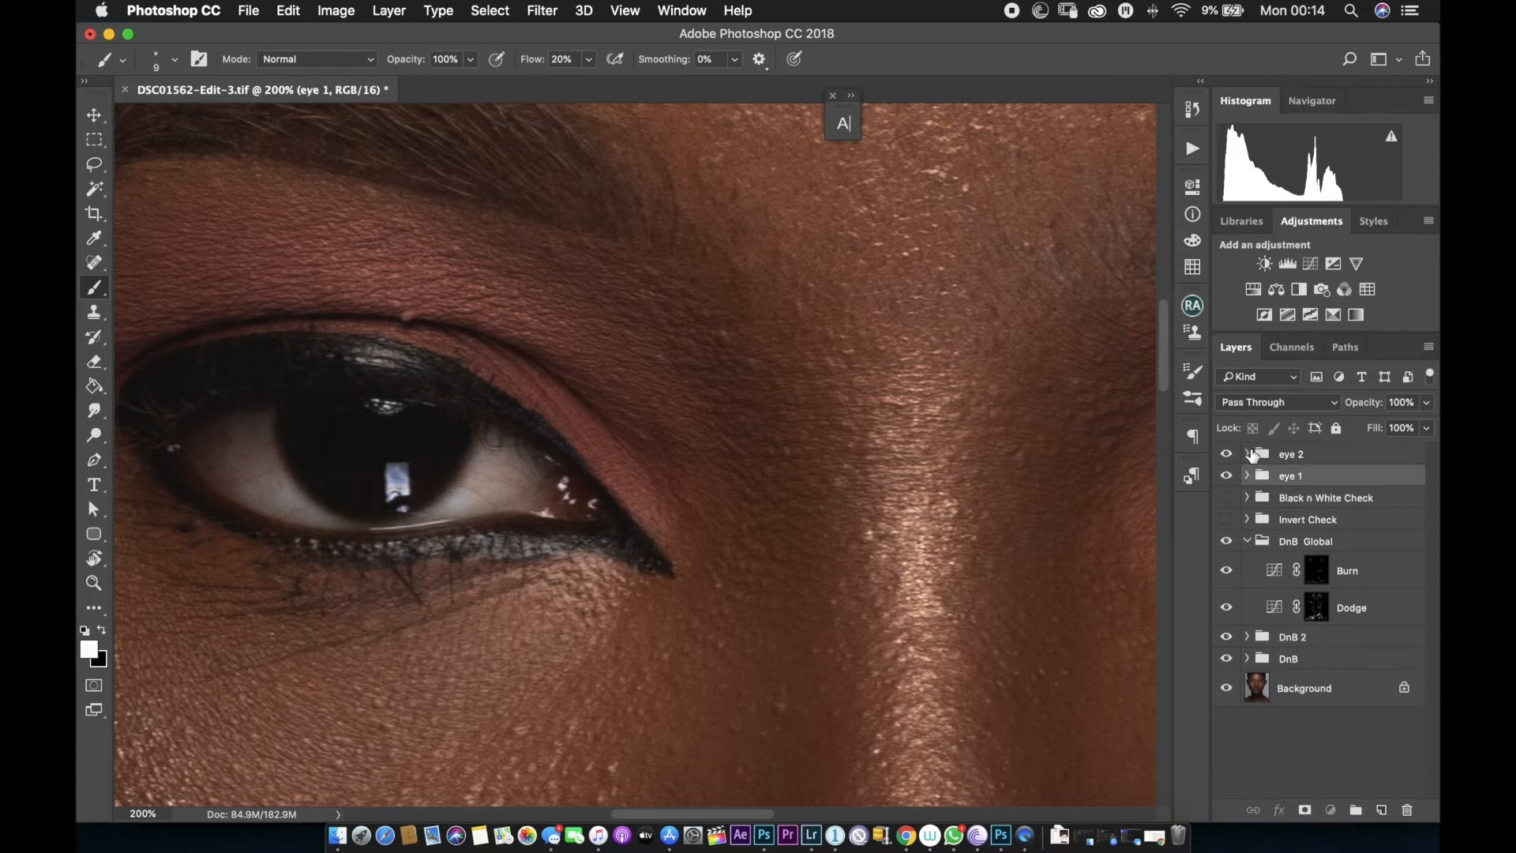
click(1248, 454)
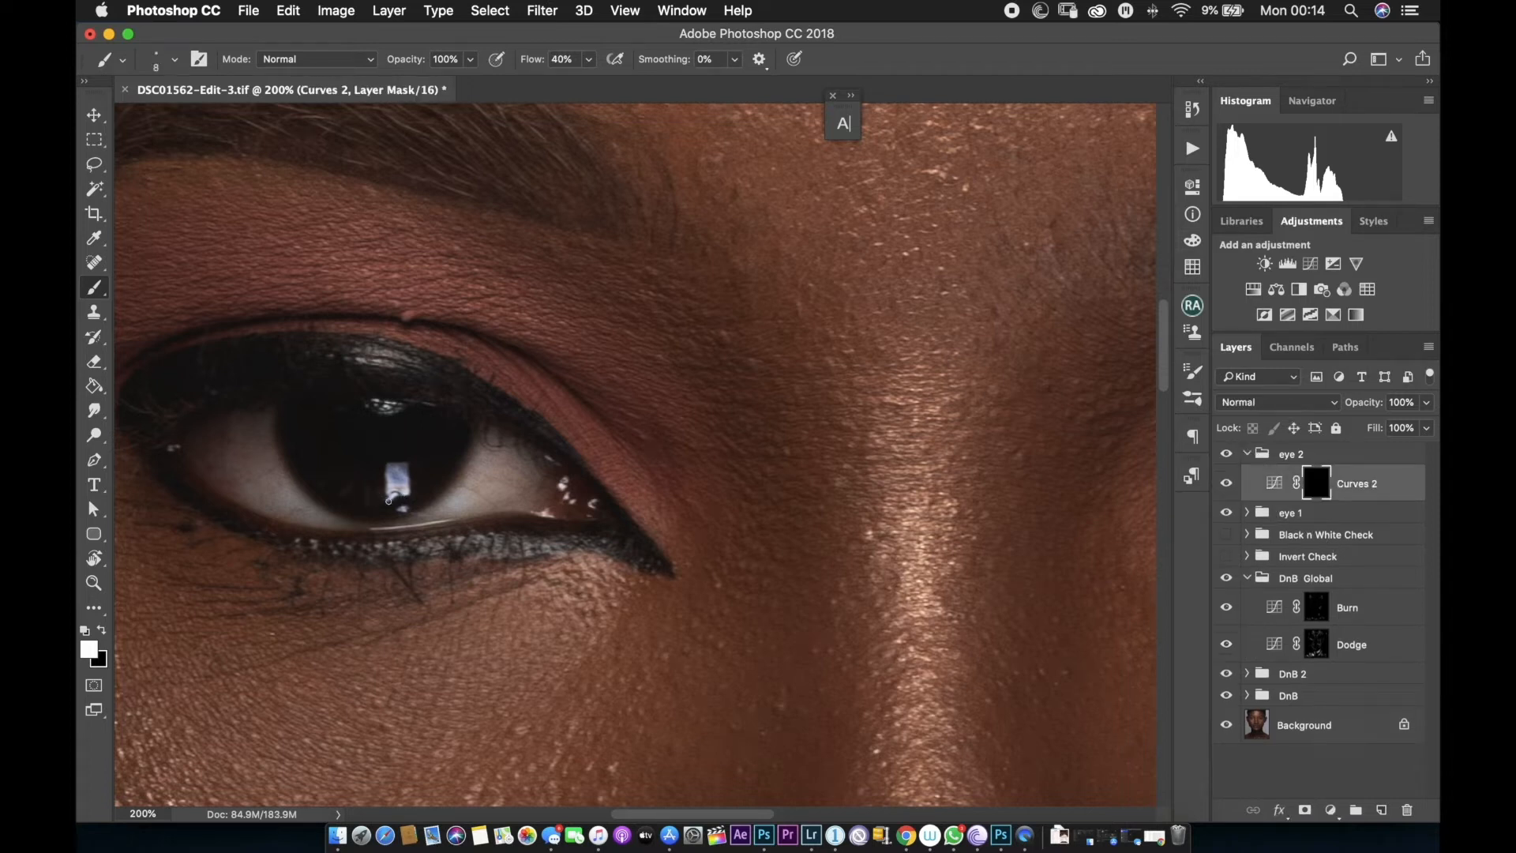
key([)
drag(390, 500, 409, 490)
mouse_move(676, 513)
mouse_down()
mouse_move(640, 525)
mouse_move(659, 528)
mouse_up()
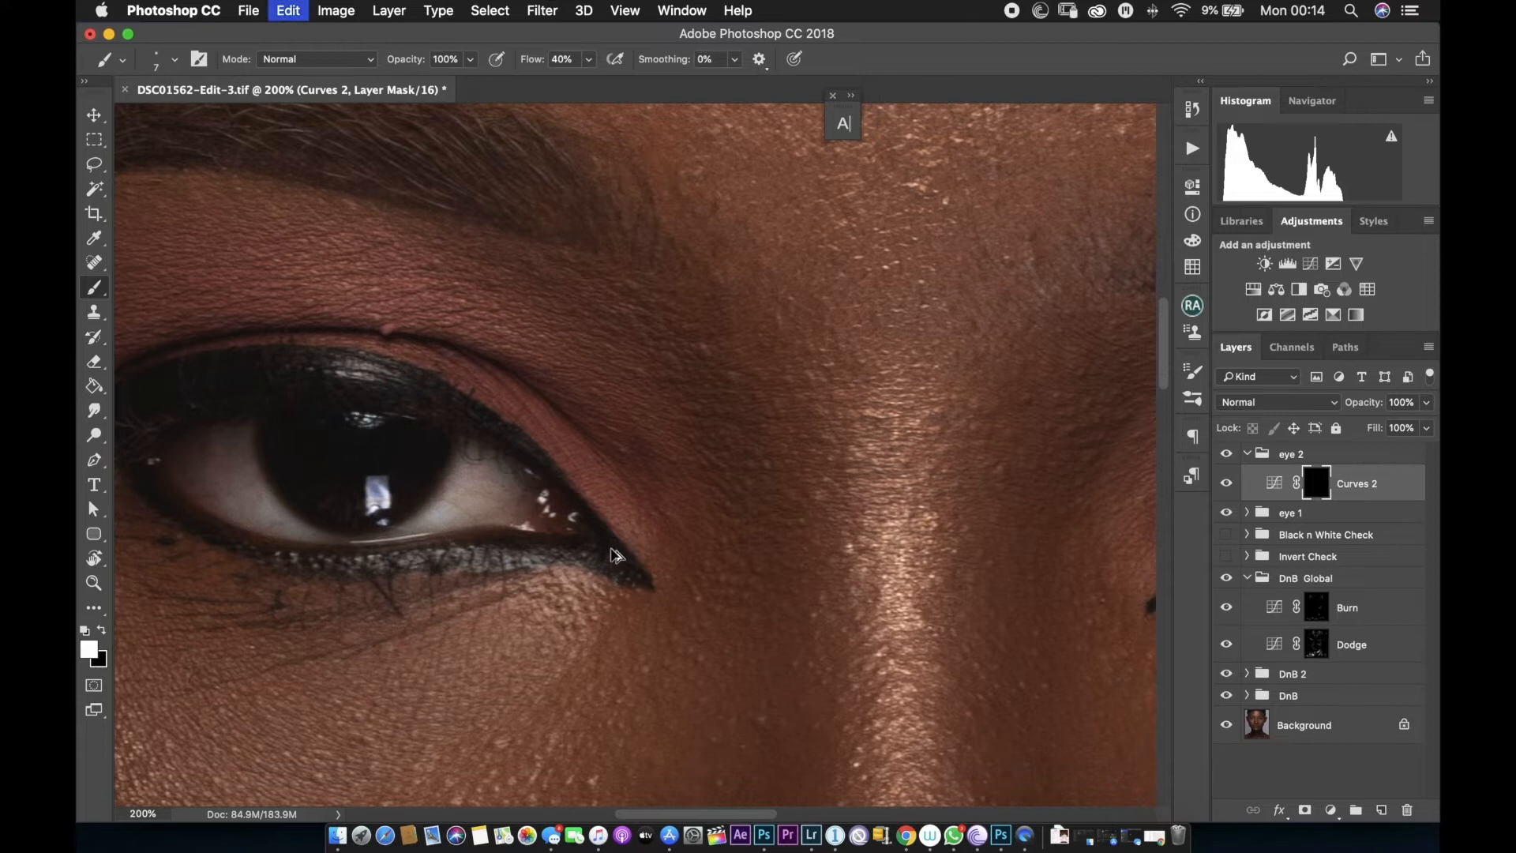
drag(864, 496, 427, 545)
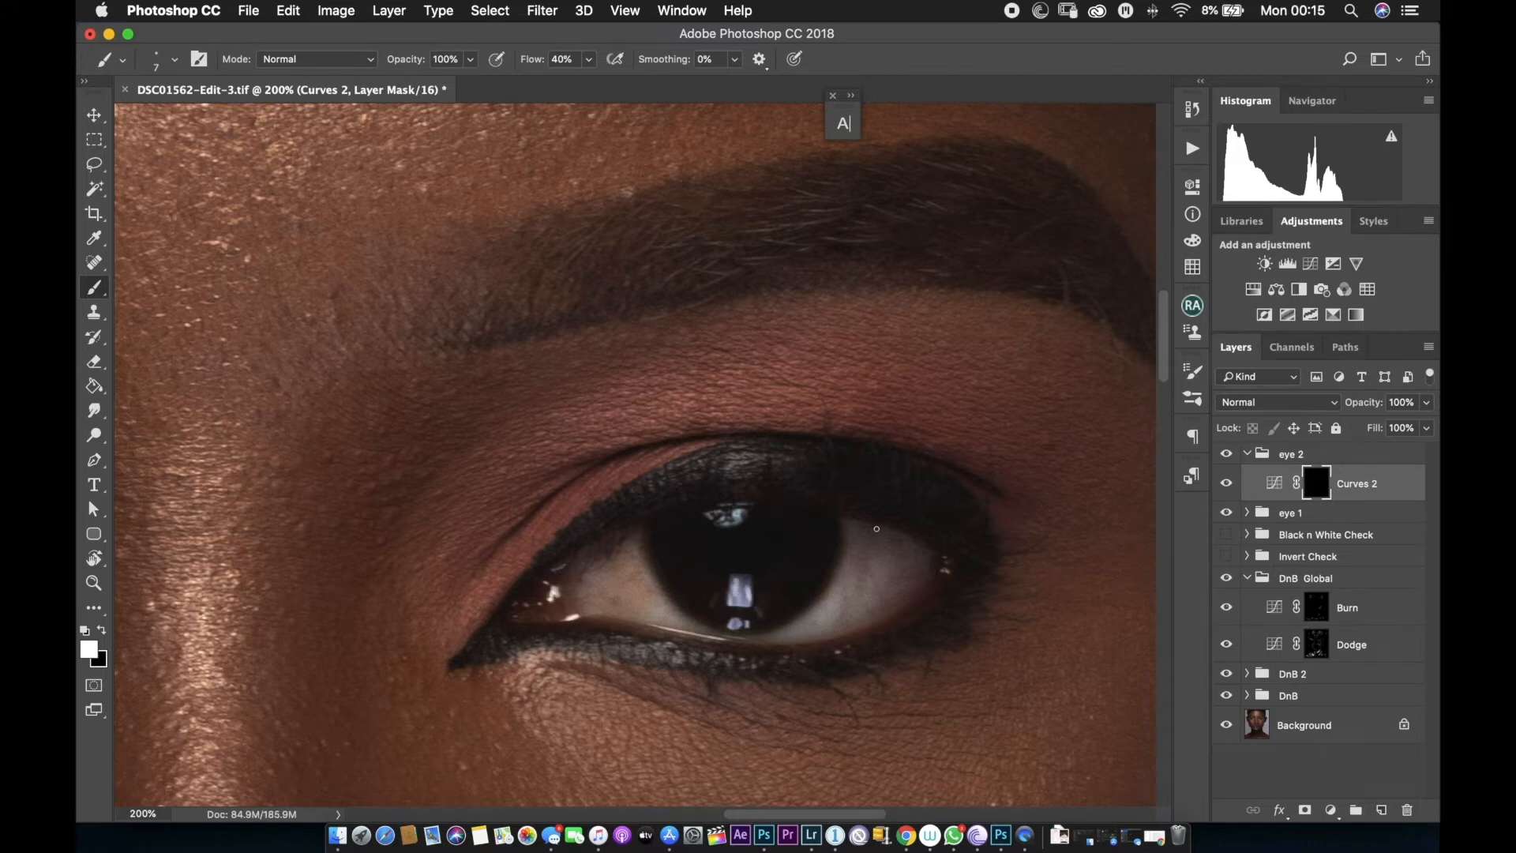
Collapse the eye 2 group and create a new empty layer named highlight above it.
key(super+minus)
key(super+minus)
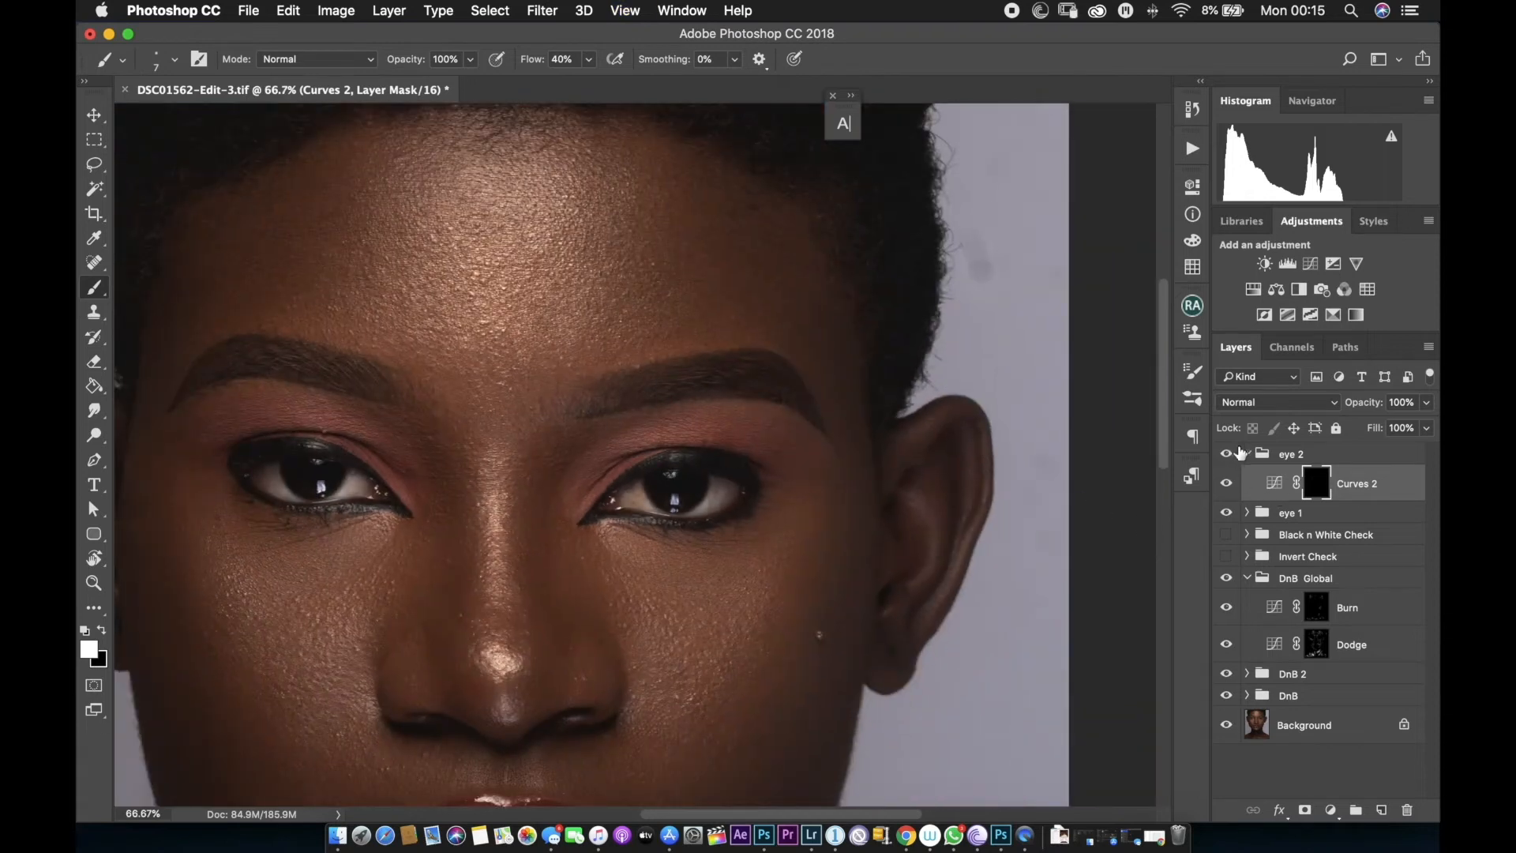
click(1247, 453)
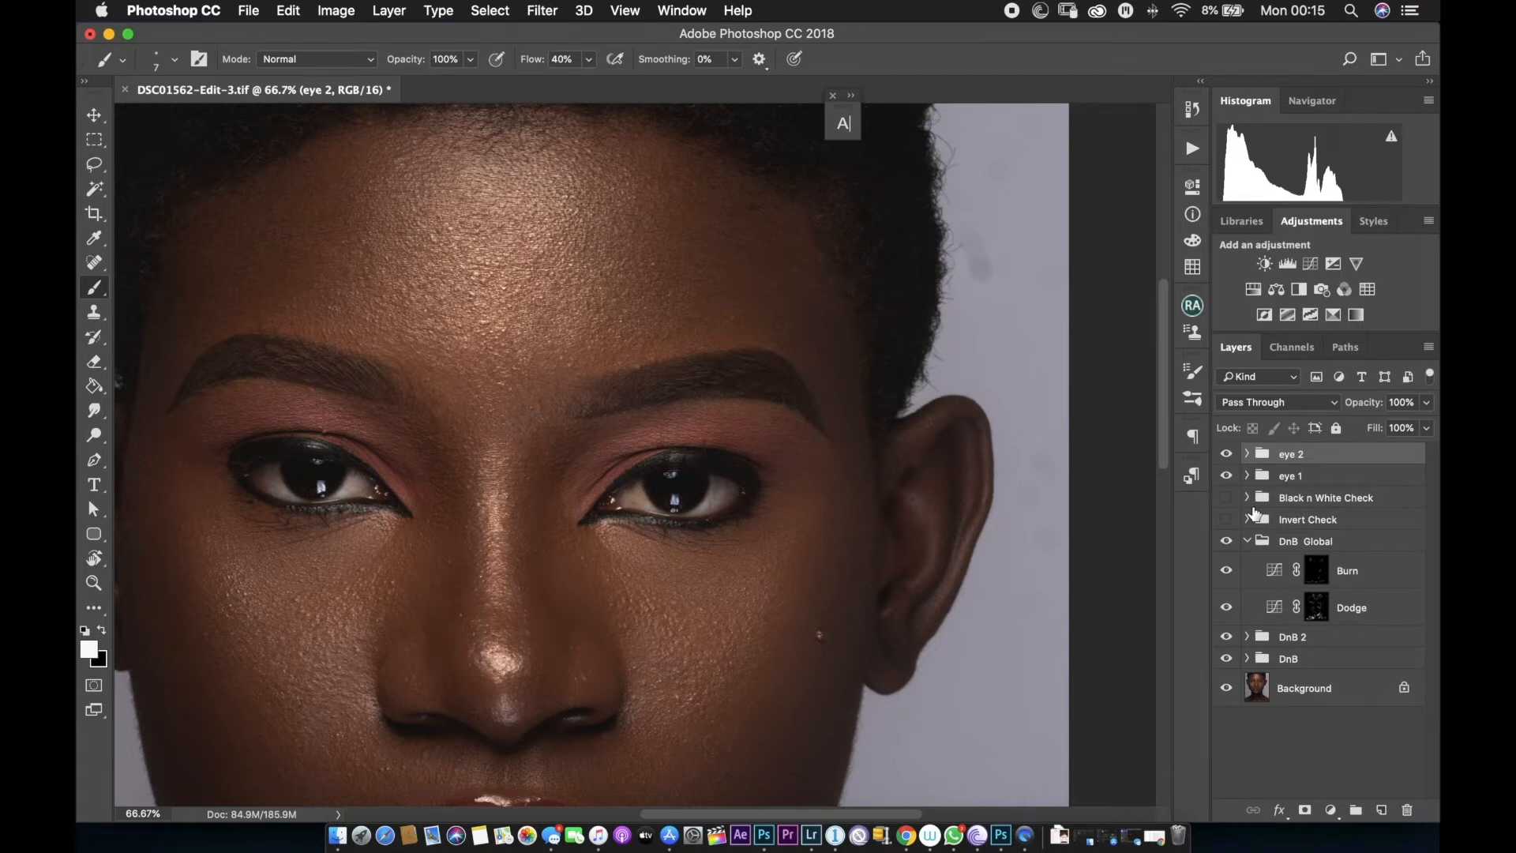
key(super+shift+alt+n)
key(super+1)
double_click(1298, 462)
text(highlight)
key(Return)
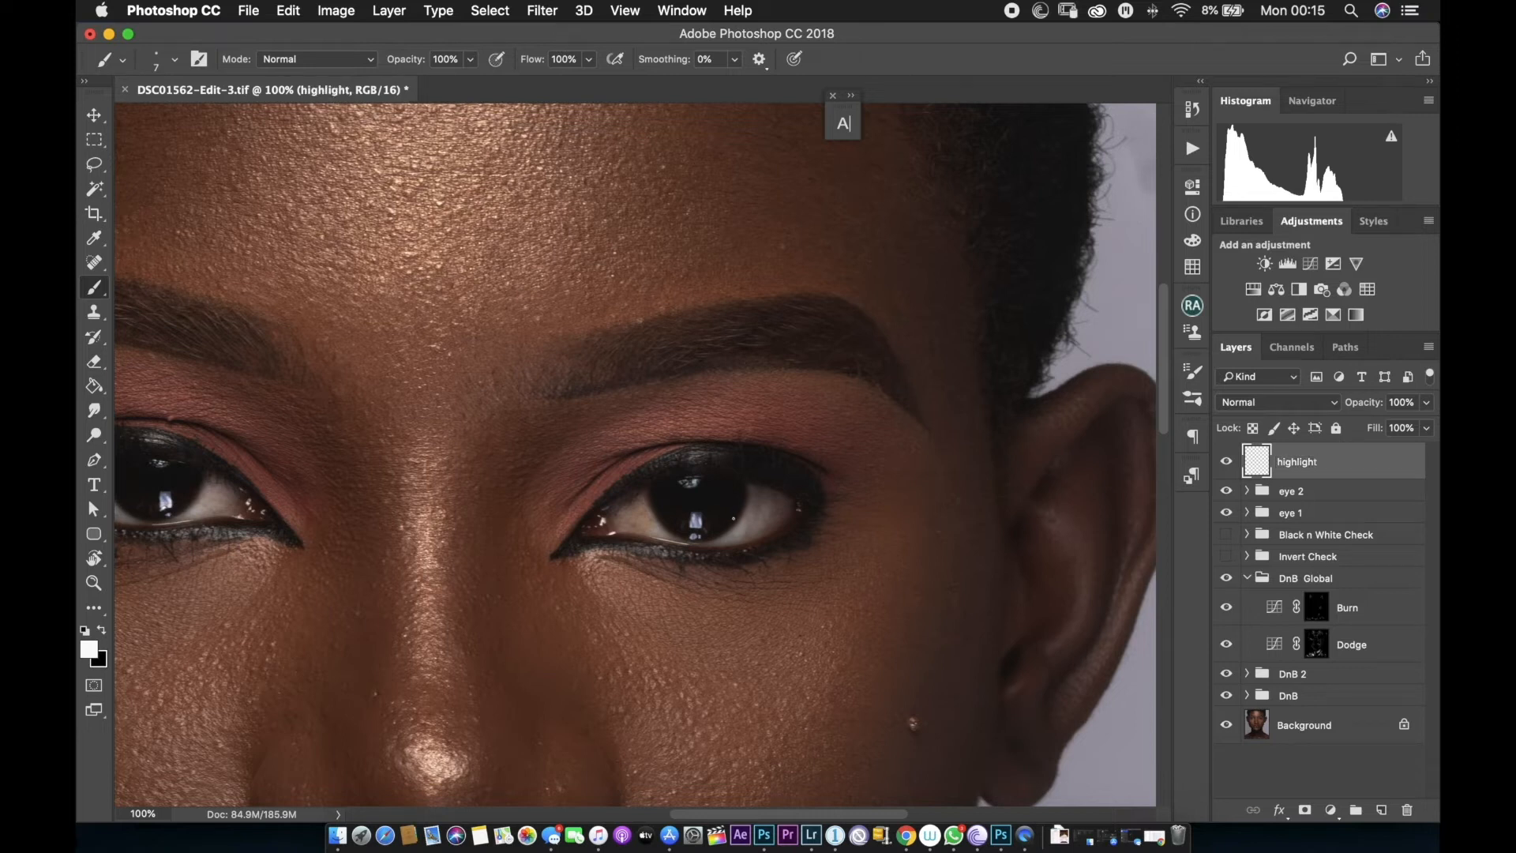
Paint white catchlight dots in the first eye's pupil on the highlight layer.
scroll(690, 531, up, 2)
key(bracketright)
key(bracketright)
key(bracketright)
key(bracketright)
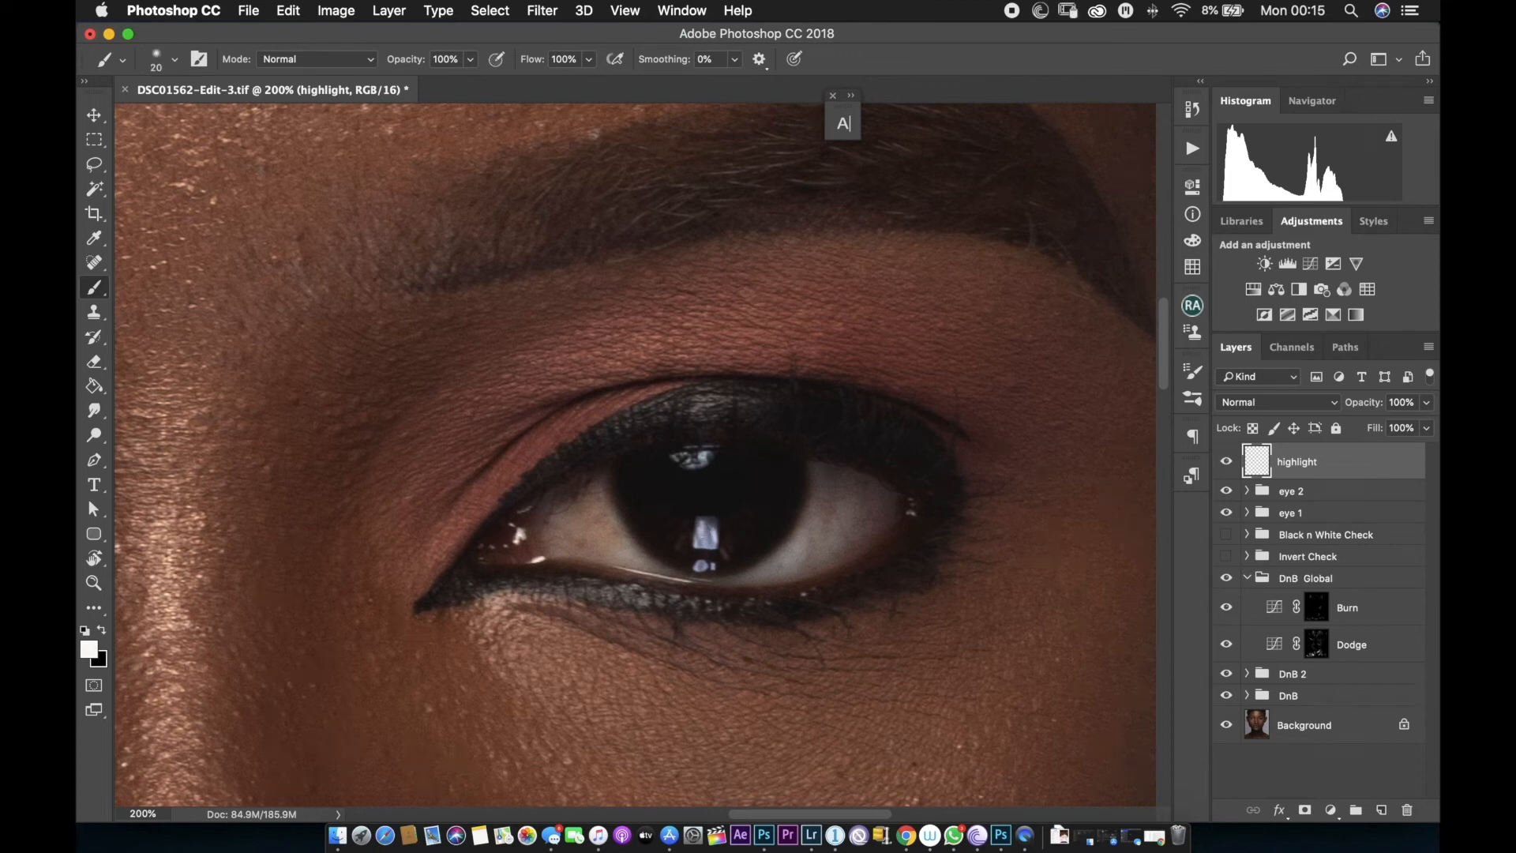
drag(703, 531, 709, 522)
key(bracketleft)
drag(684, 450, 705, 456)
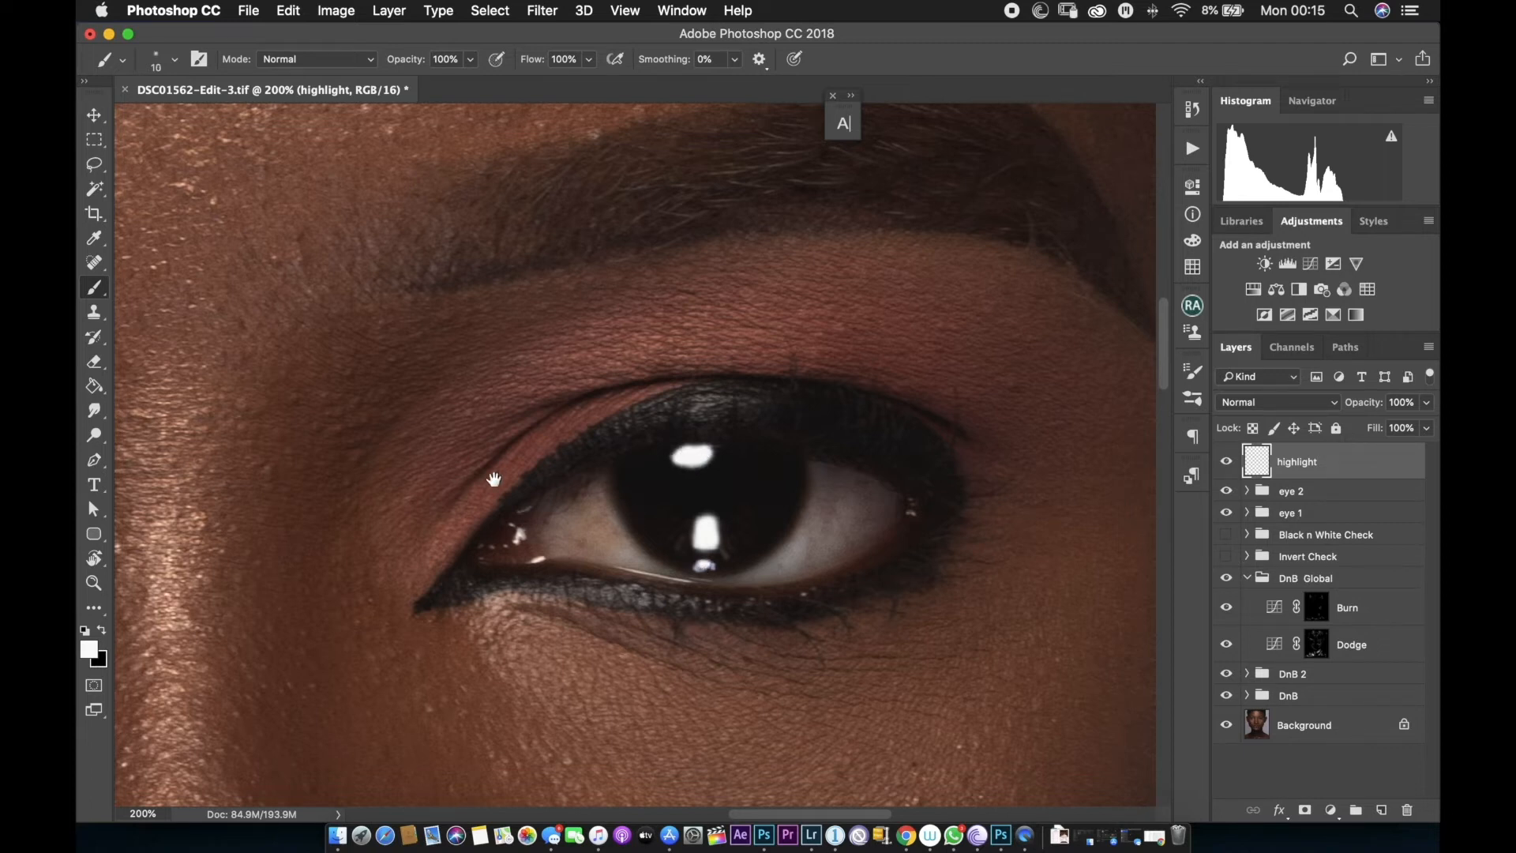
Paint matching white catchlight dots in the other eye on the highlight layer.
drag(458, 475, 539, 479)
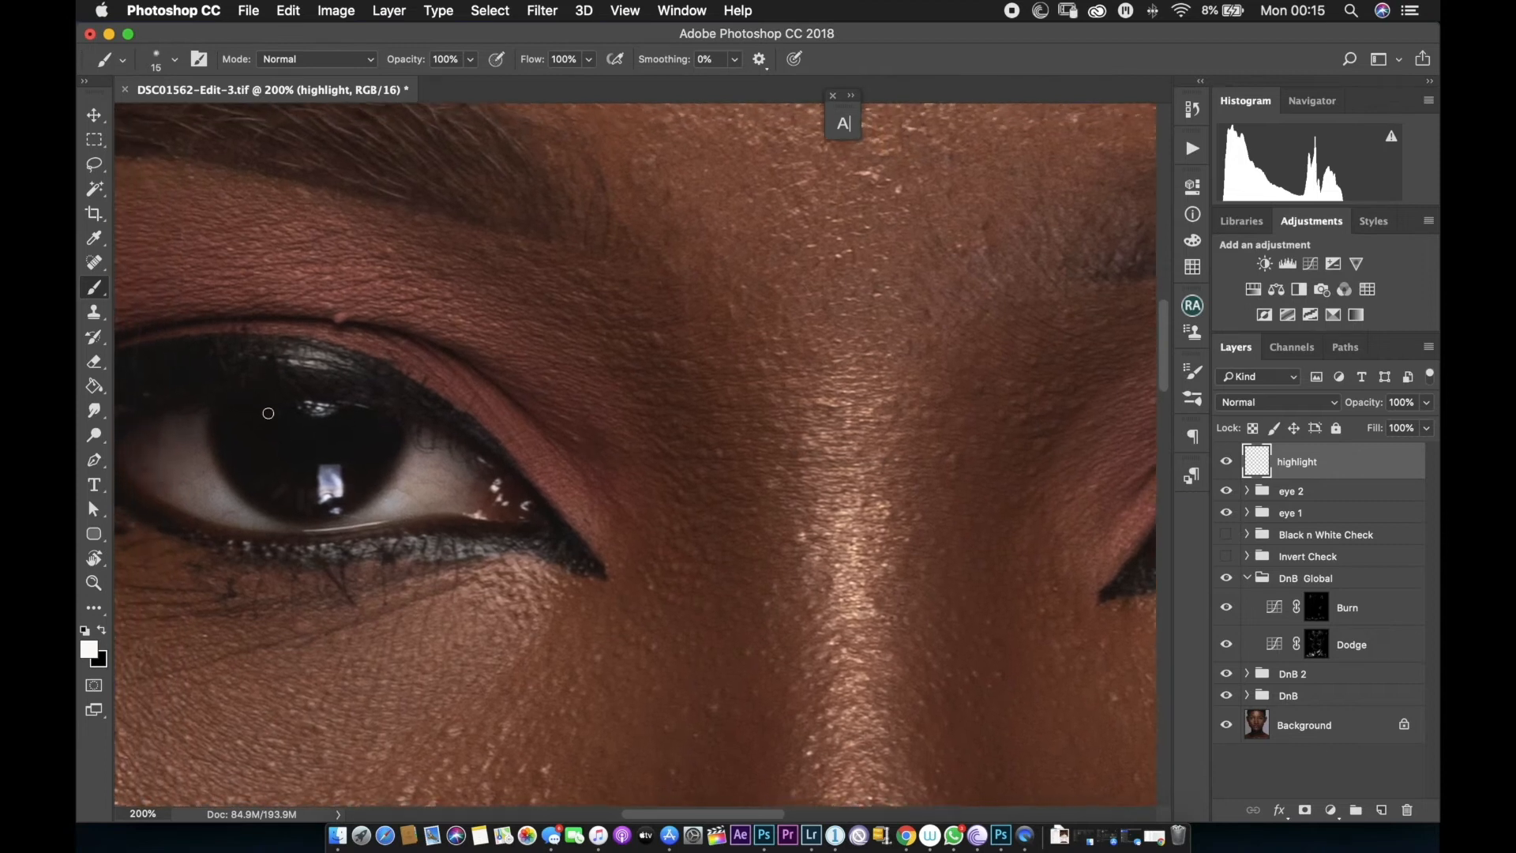
mouse_move(337, 471)
mouse_down()
mouse_move(328, 492)
mouse_move(331, 467)
mouse_up()
key(bracketleft)
drag(314, 407, 327, 412)
drag(916, 577, 951, 562)
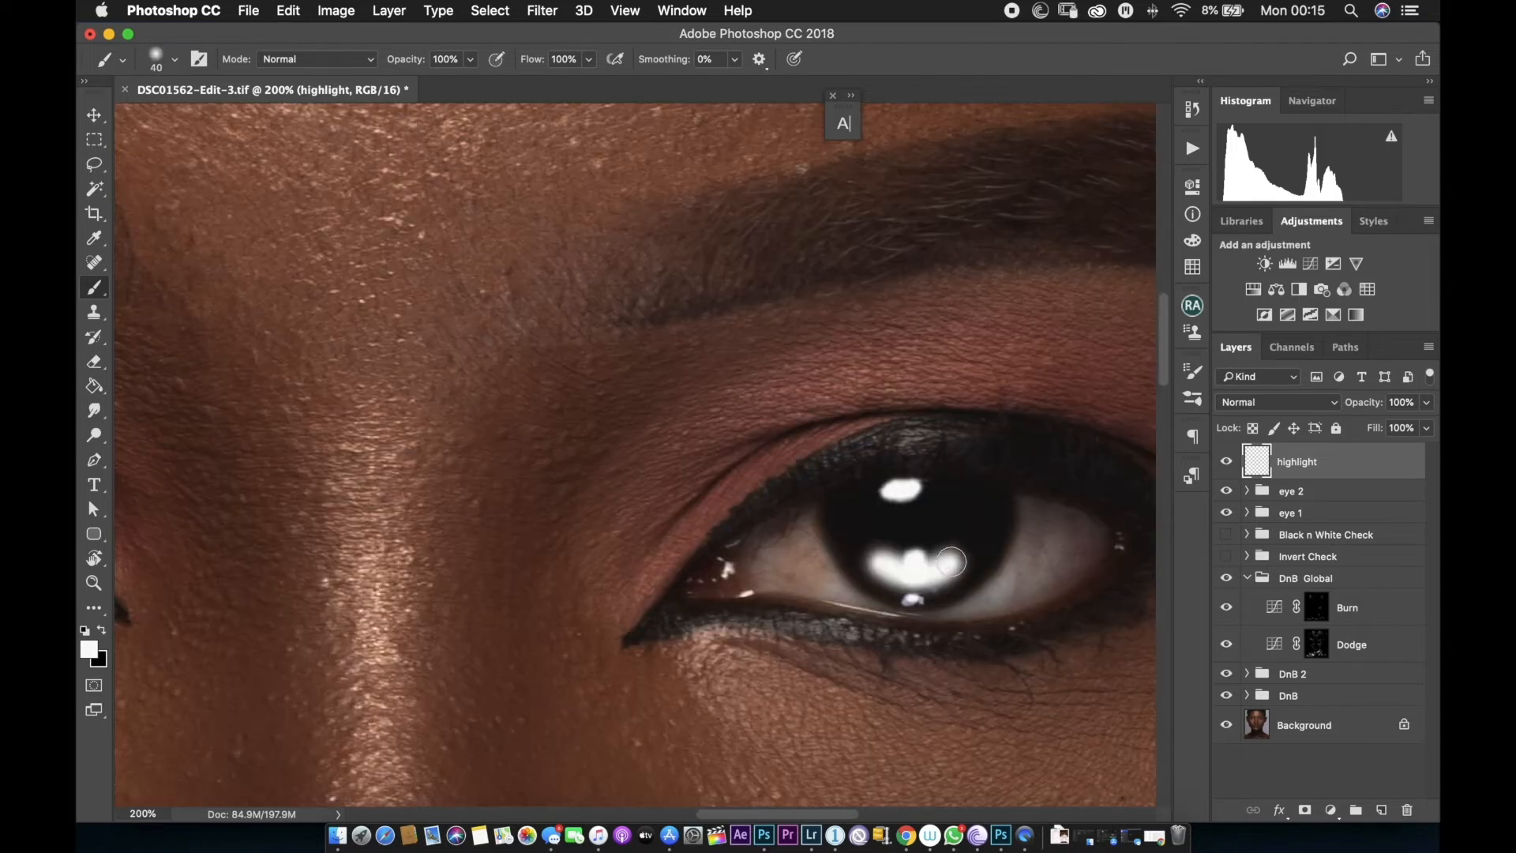
scroll(626, 419, left, 15)
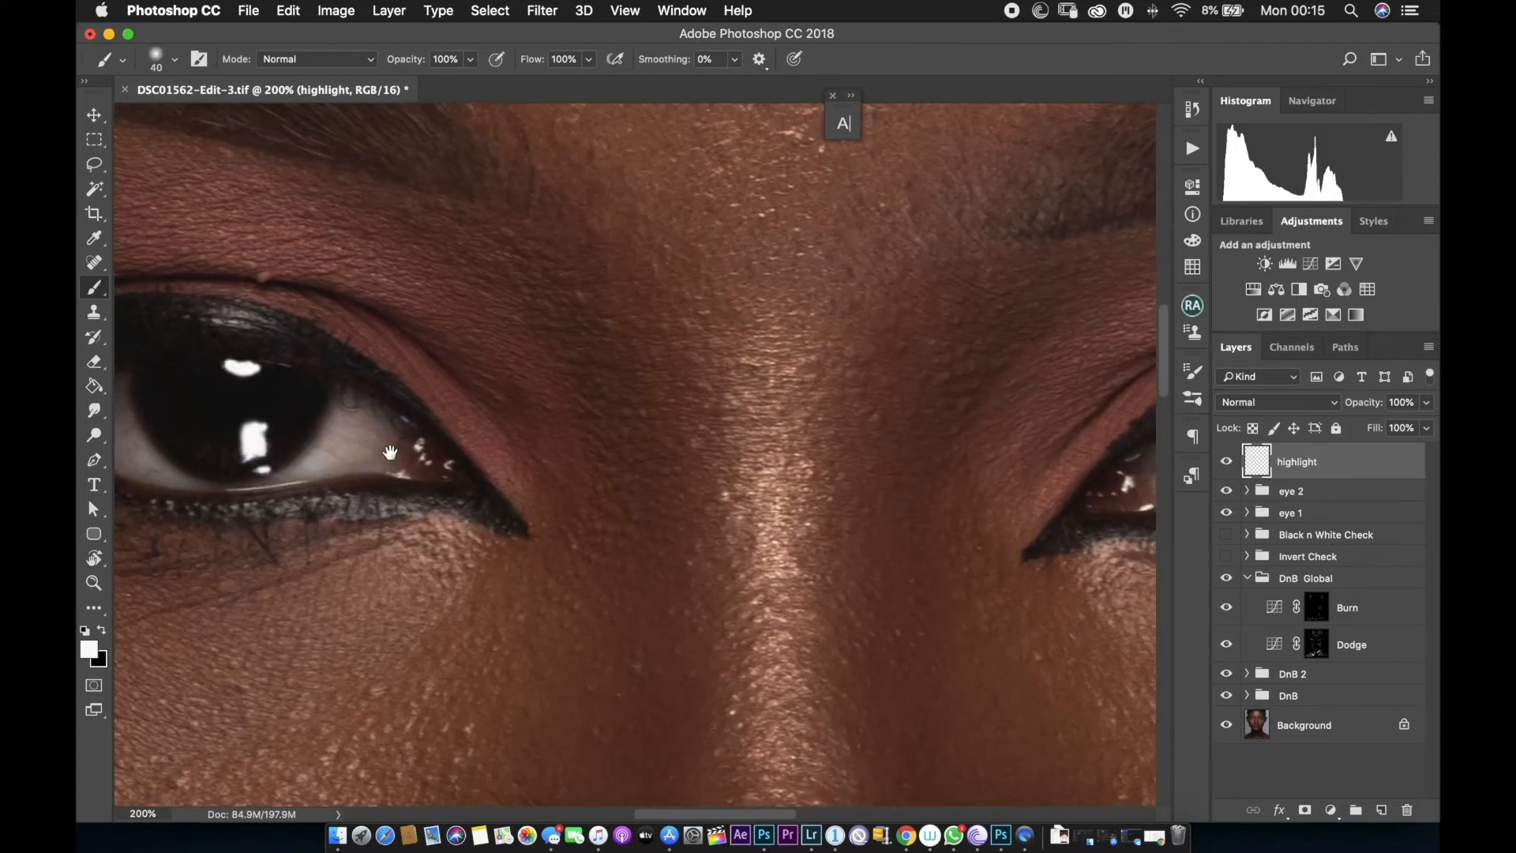
drag(199, 435, 278, 444)
Open the highlight layer's blending options and split the Underlying Layer black Blend If slider to 0/46.
key(super+minus)
key(super+minus)
key(super+minus)
key(super+minus)
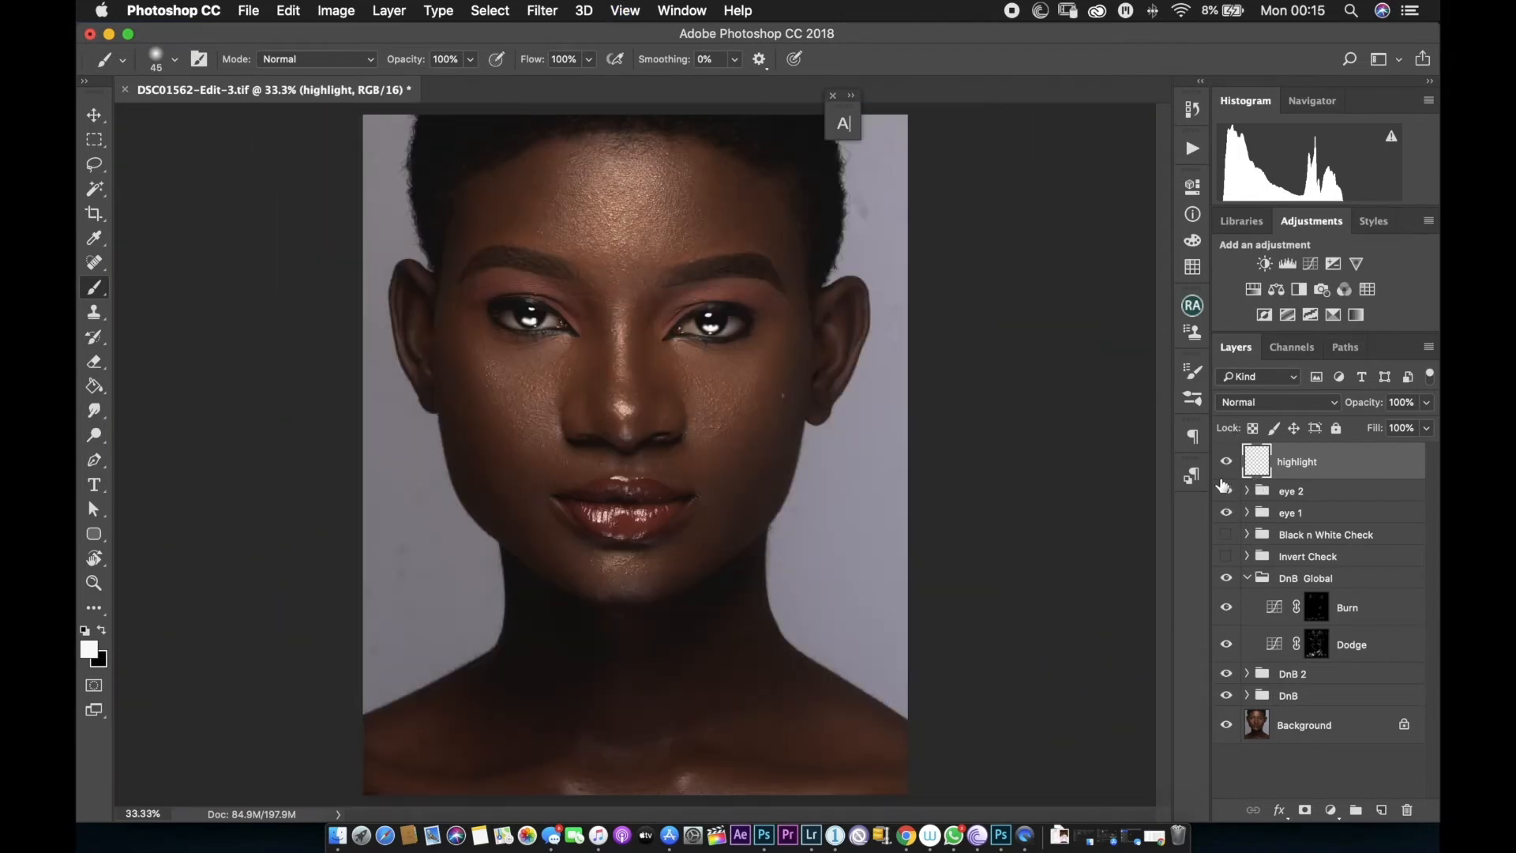
double_click(1407, 469)
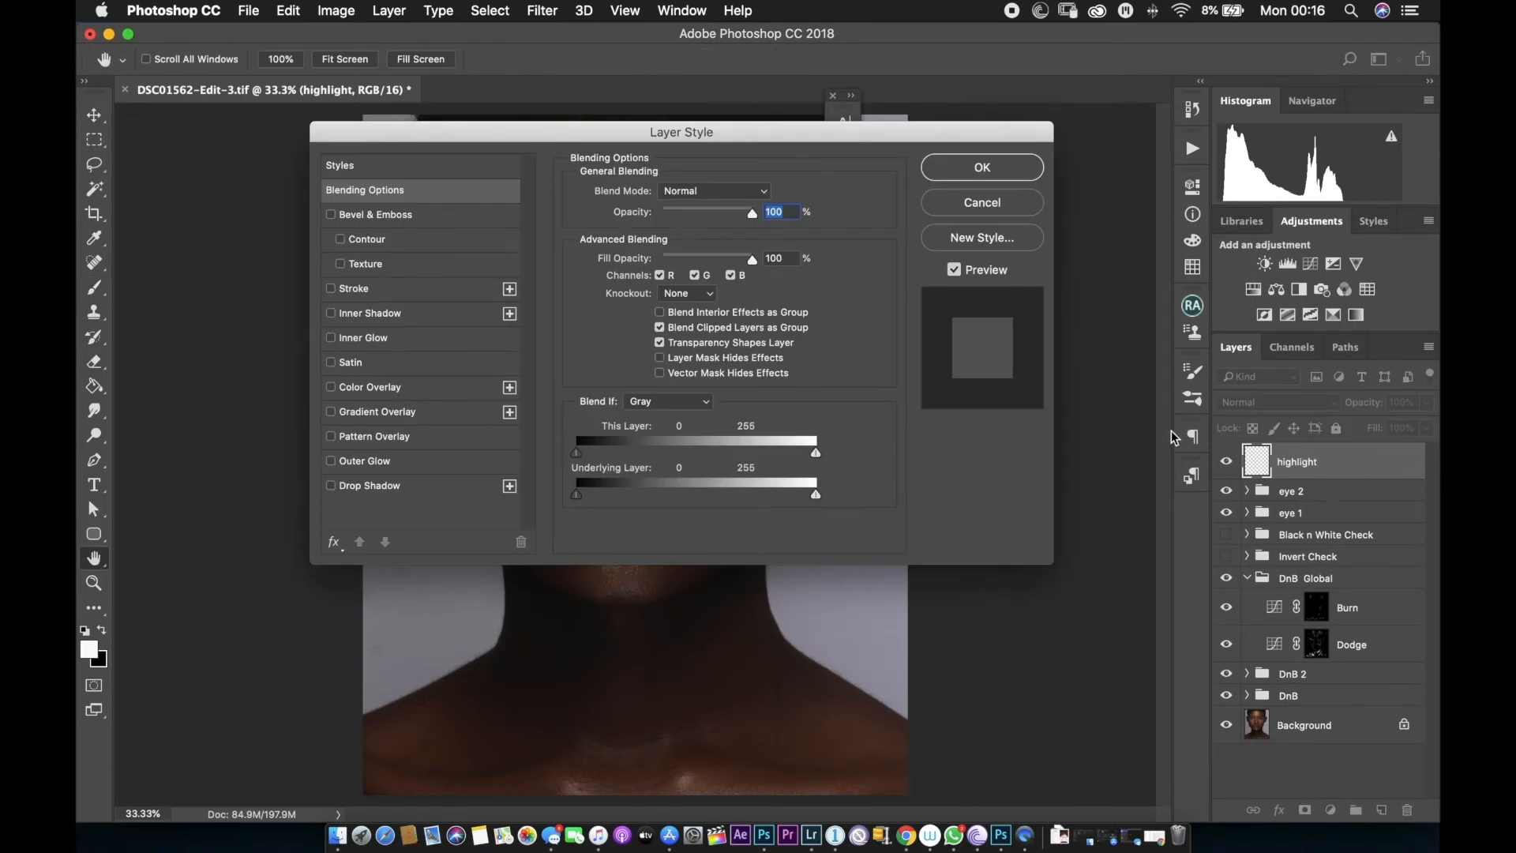
drag(810, 136, 1248, 419)
key(super+plus)
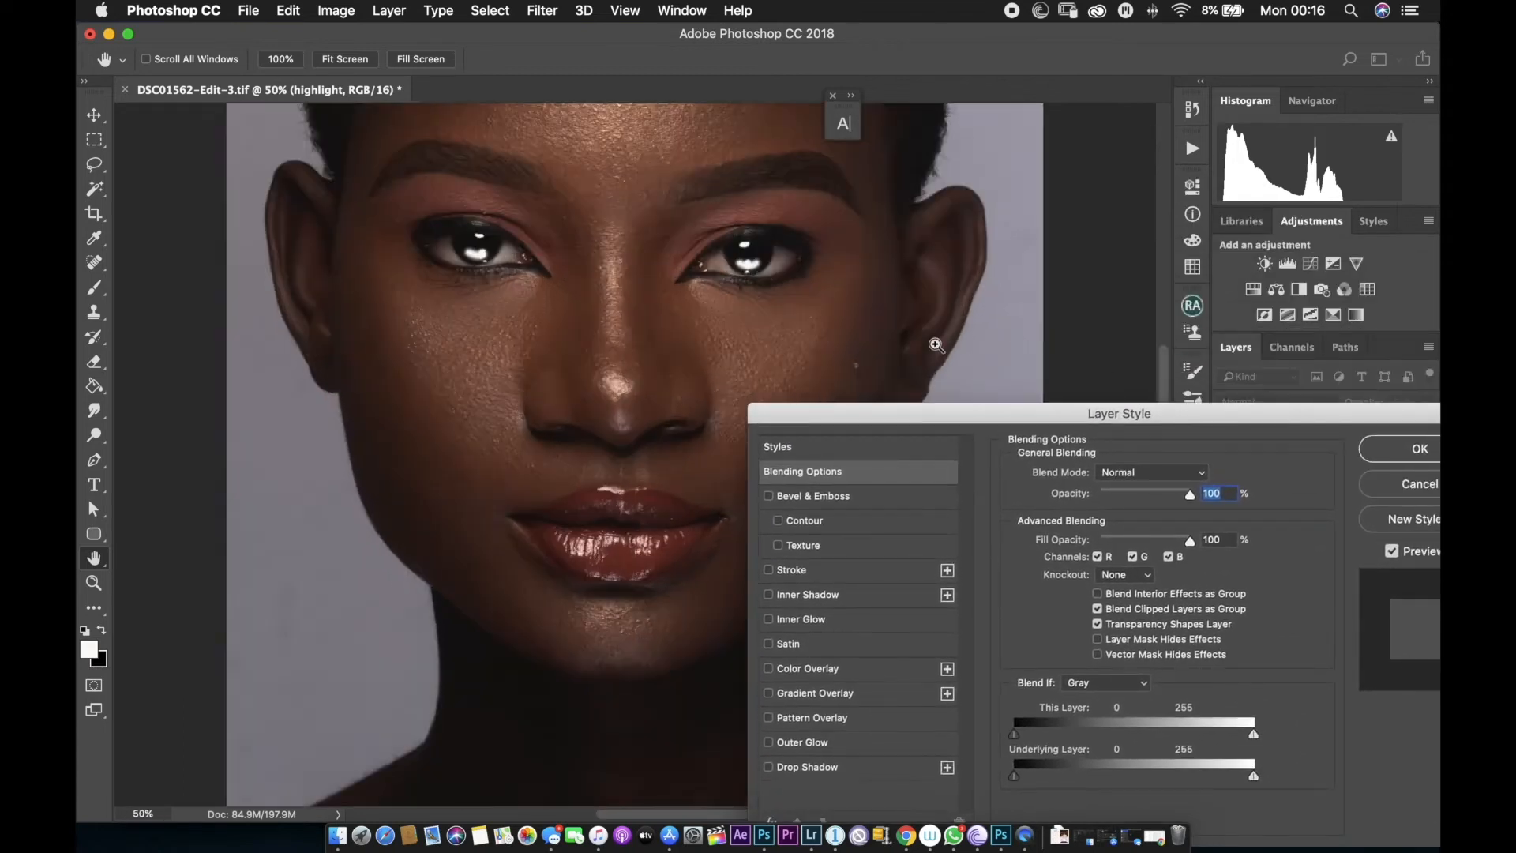
key(super+plus)
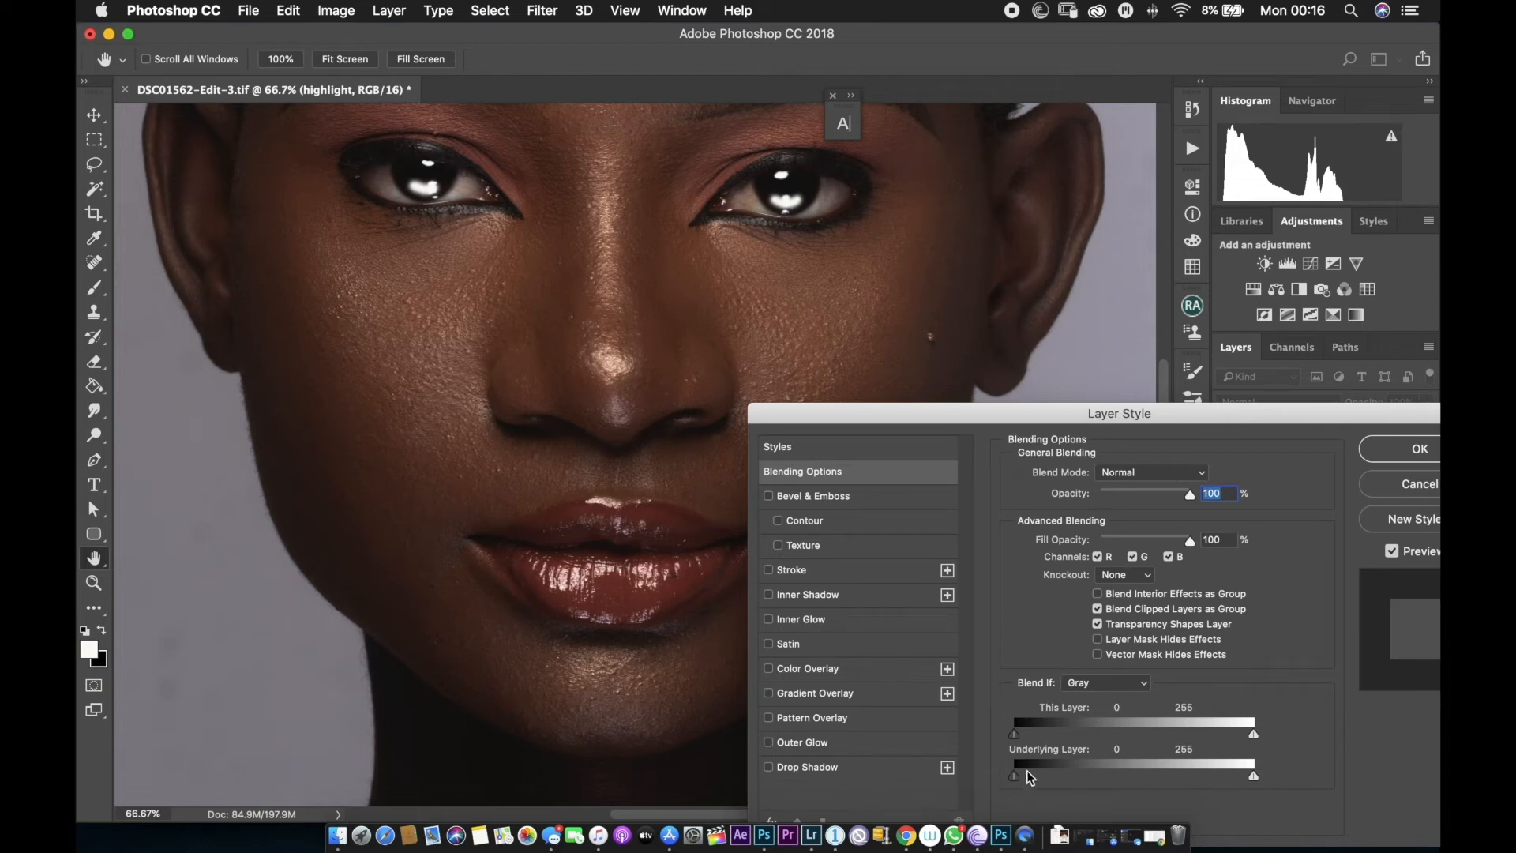
key(alt)
drag(1014, 780, 1017, 781)
drag(1020, 786, 1061, 785)
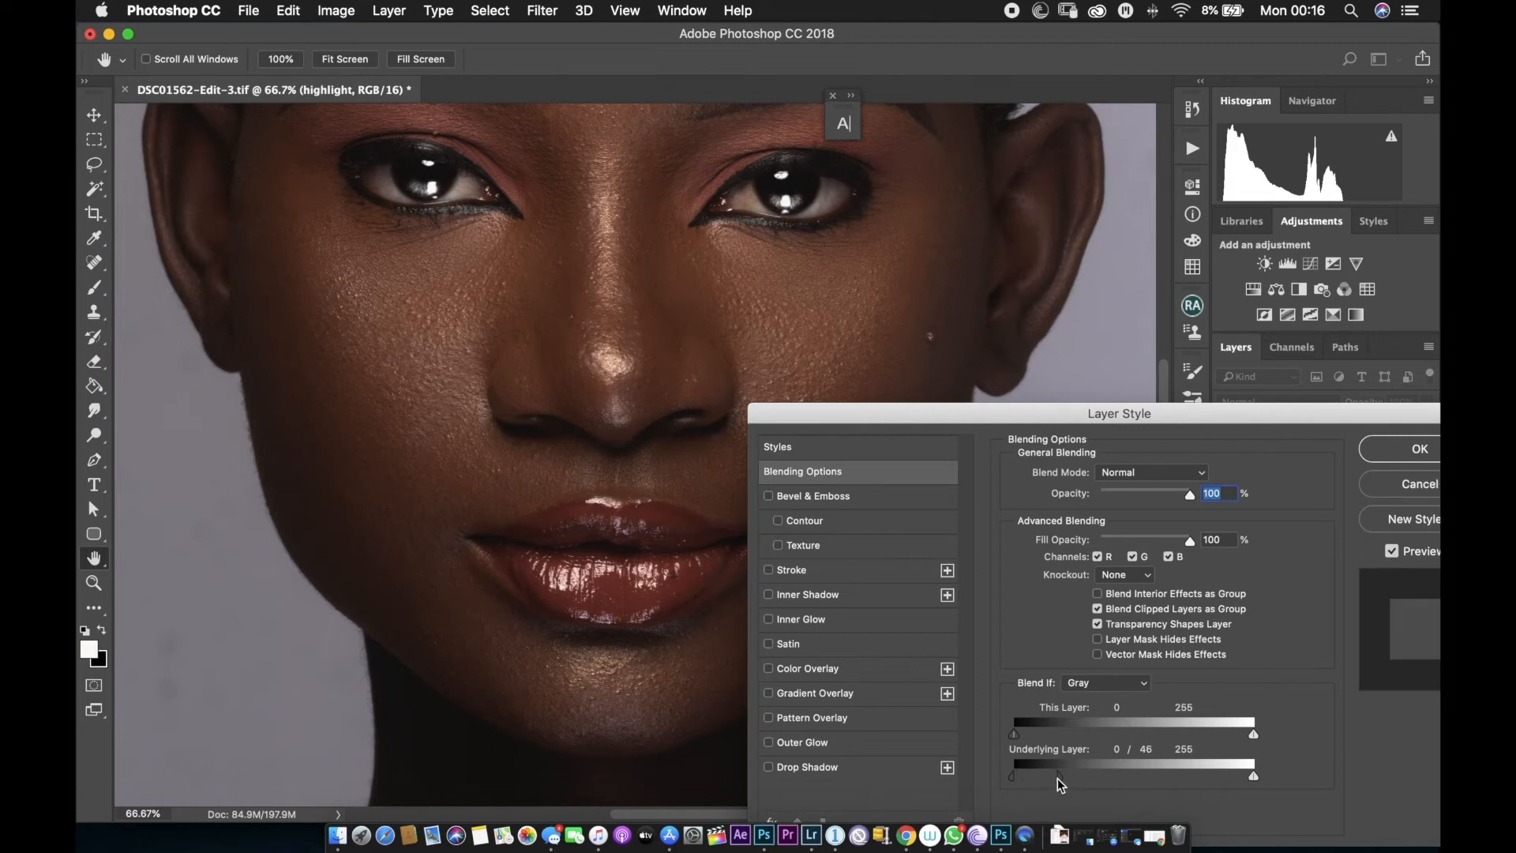
click(1419, 449)
Lower the highlight layer's opacity to 72%.
key(b)
key(super+minus)
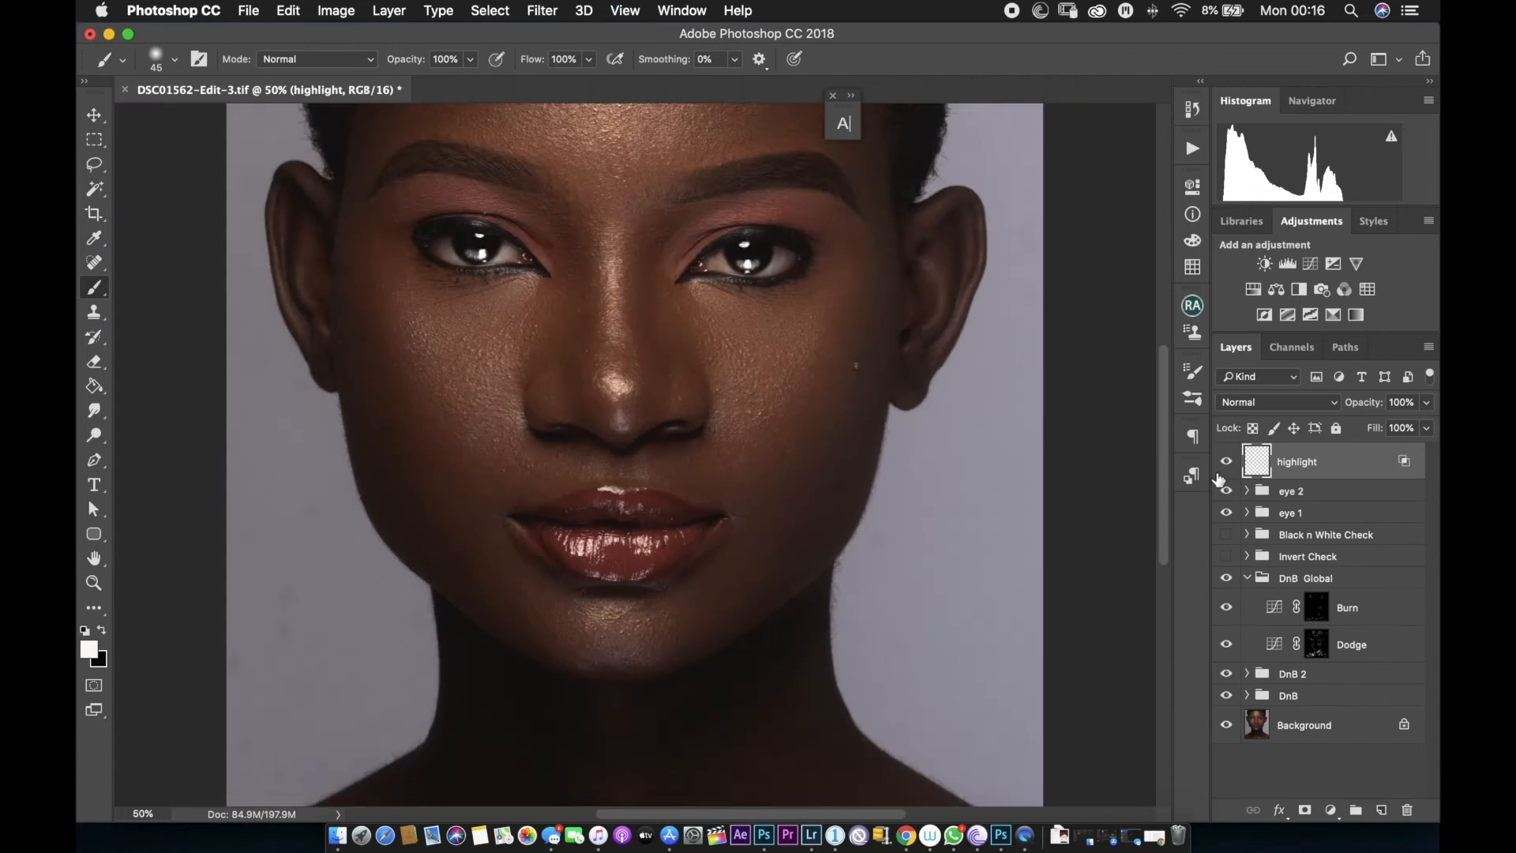
key(super+minus)
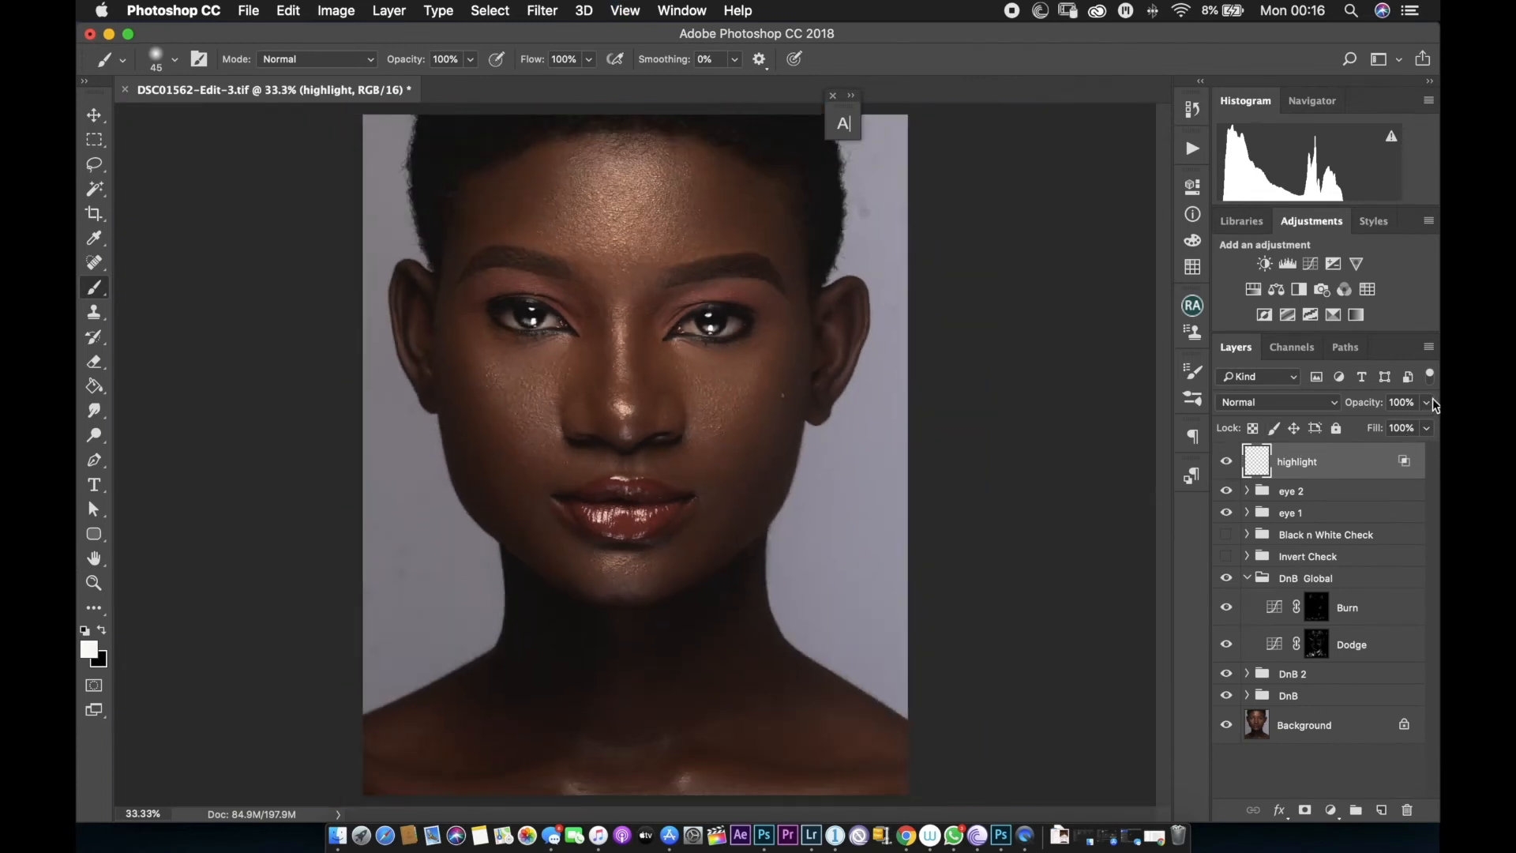
click(1426, 427)
drag(1408, 429, 1403, 427)
Toggle the highlight layer off and on to compare, then group highlight, eye 2 and eye 1 together.
click(1269, 474)
click(1226, 461)
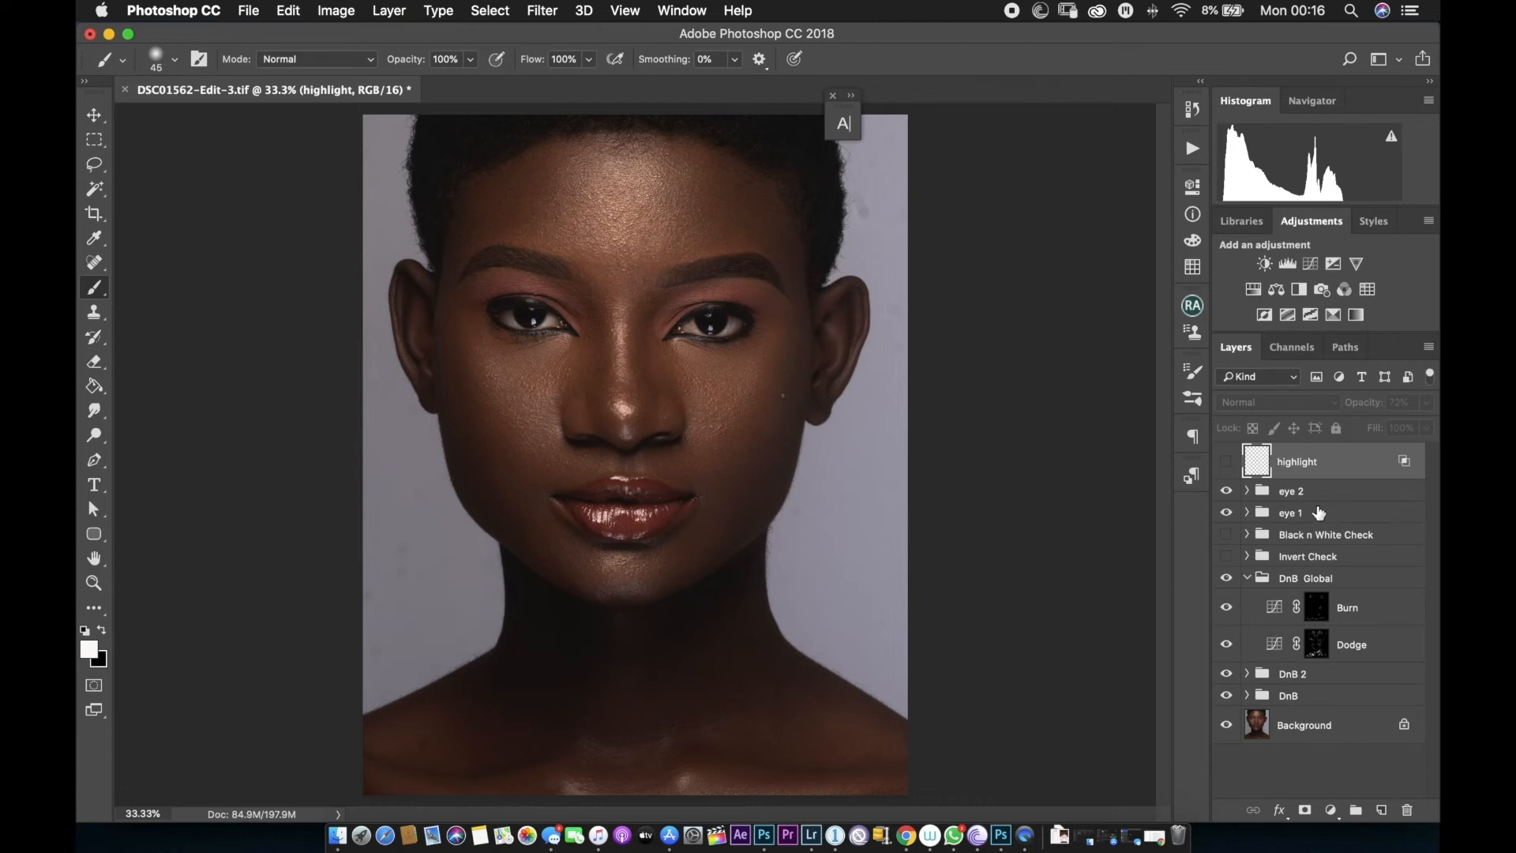
click(1227, 462)
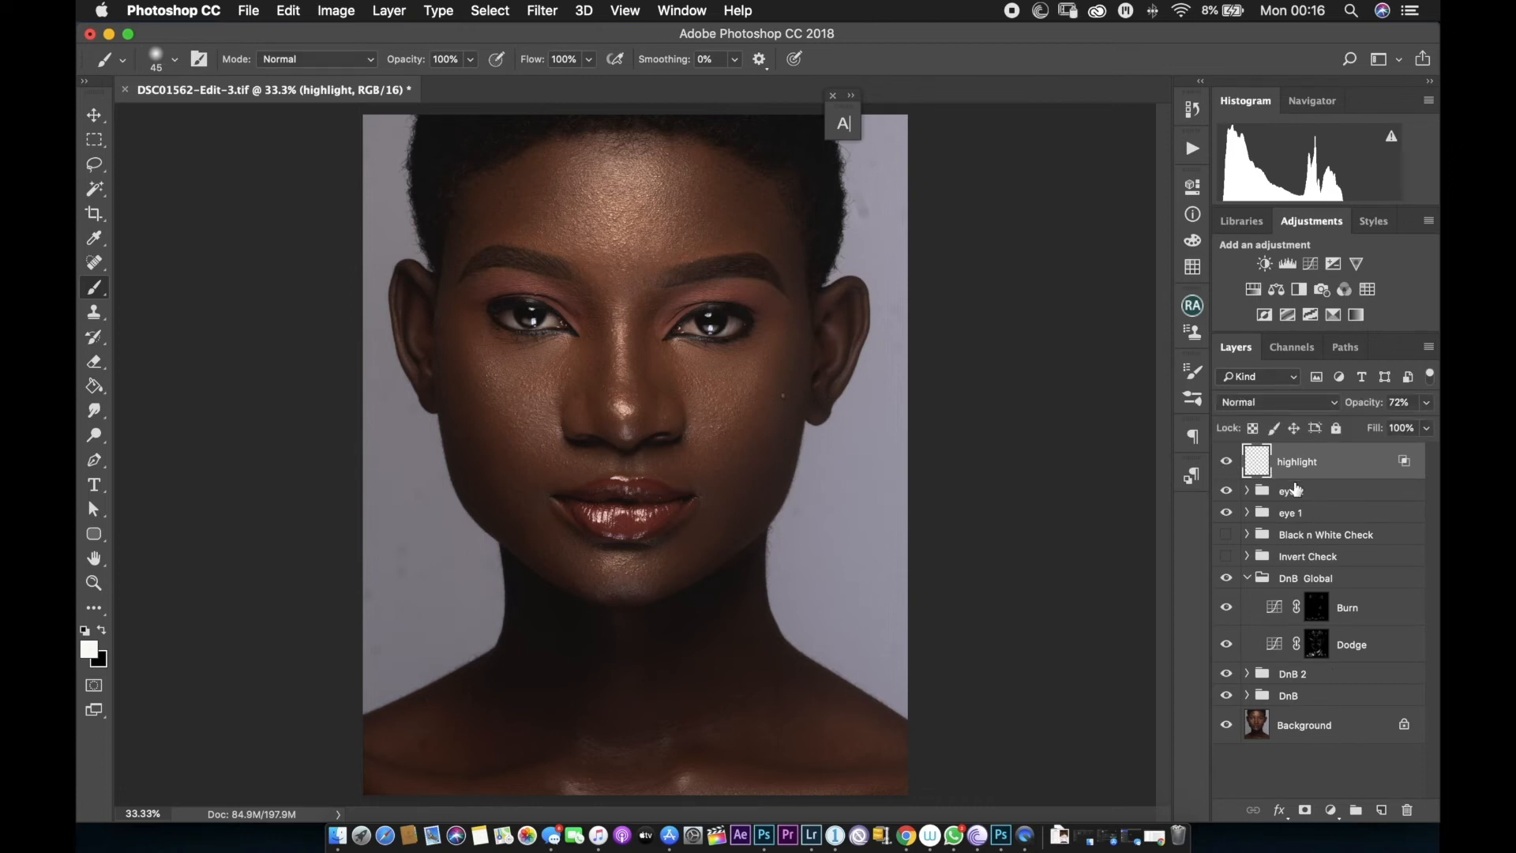
shift+click(1329, 515)
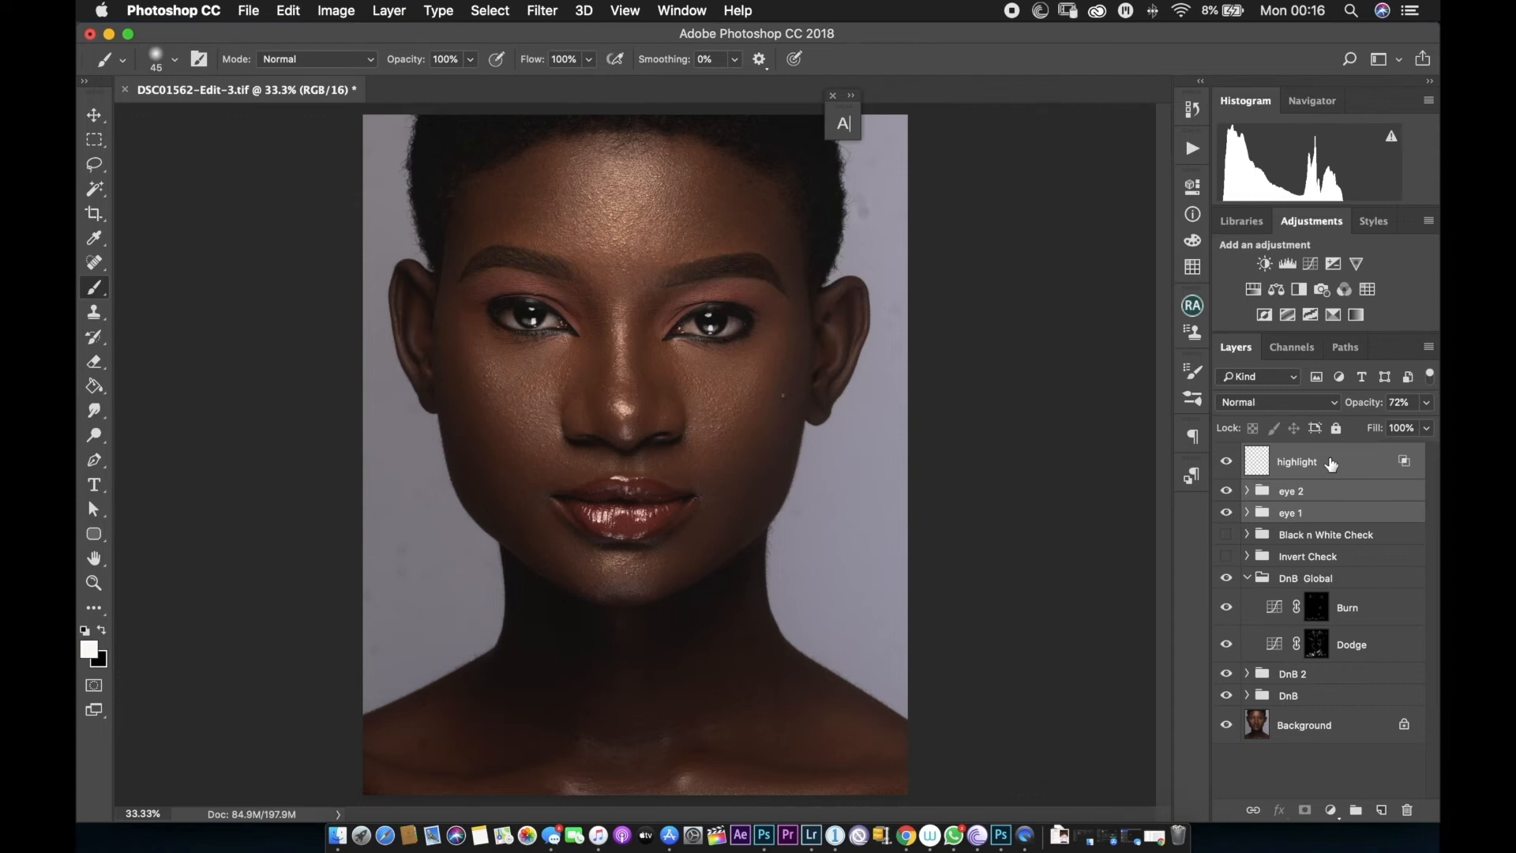
key(super+g)
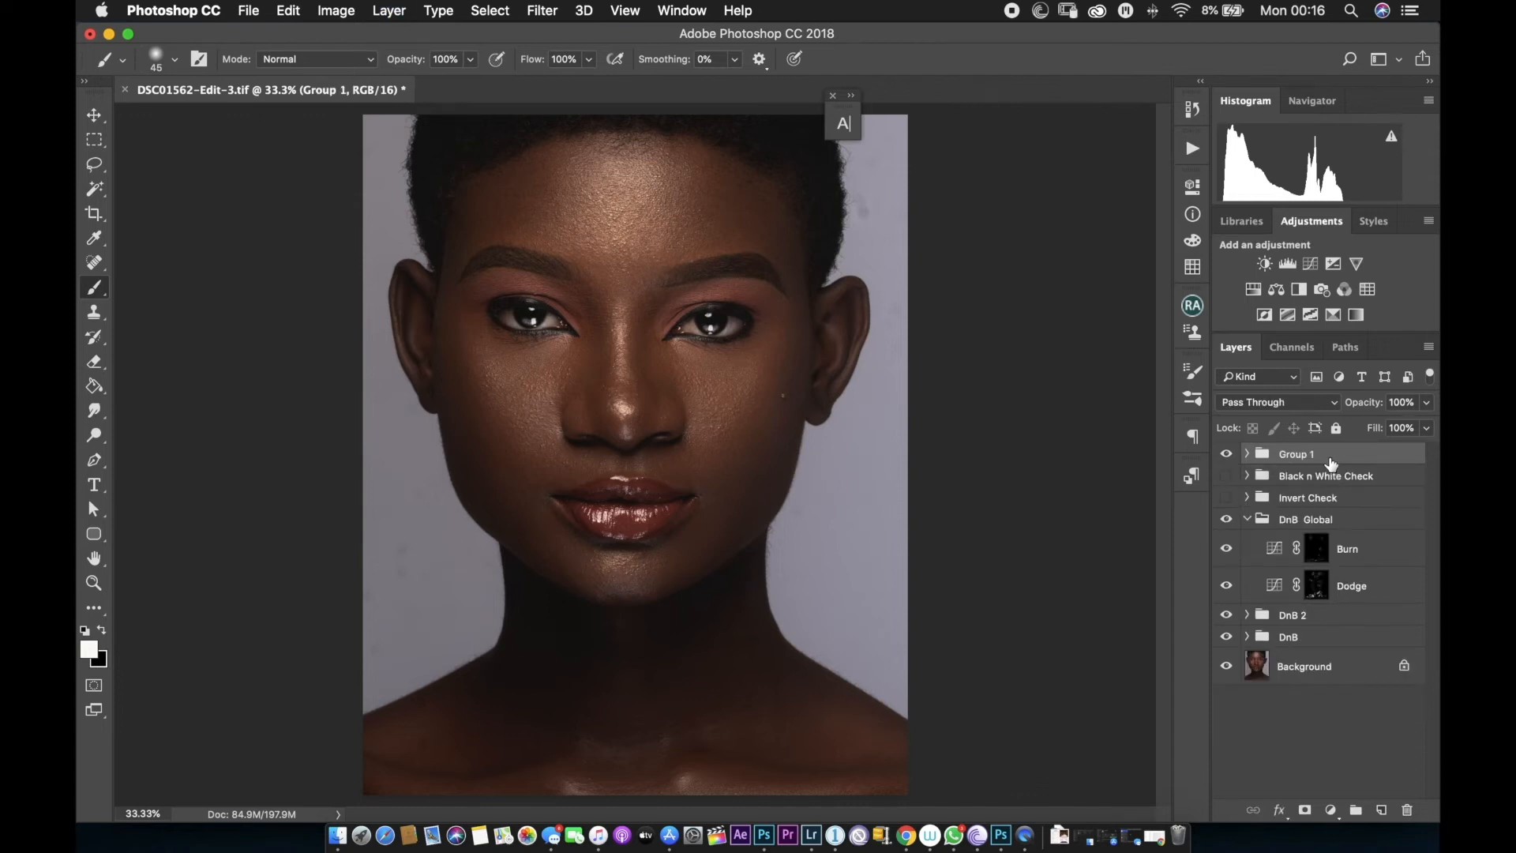
Rename the eye retouching group to iris.
double_click(1332, 458)
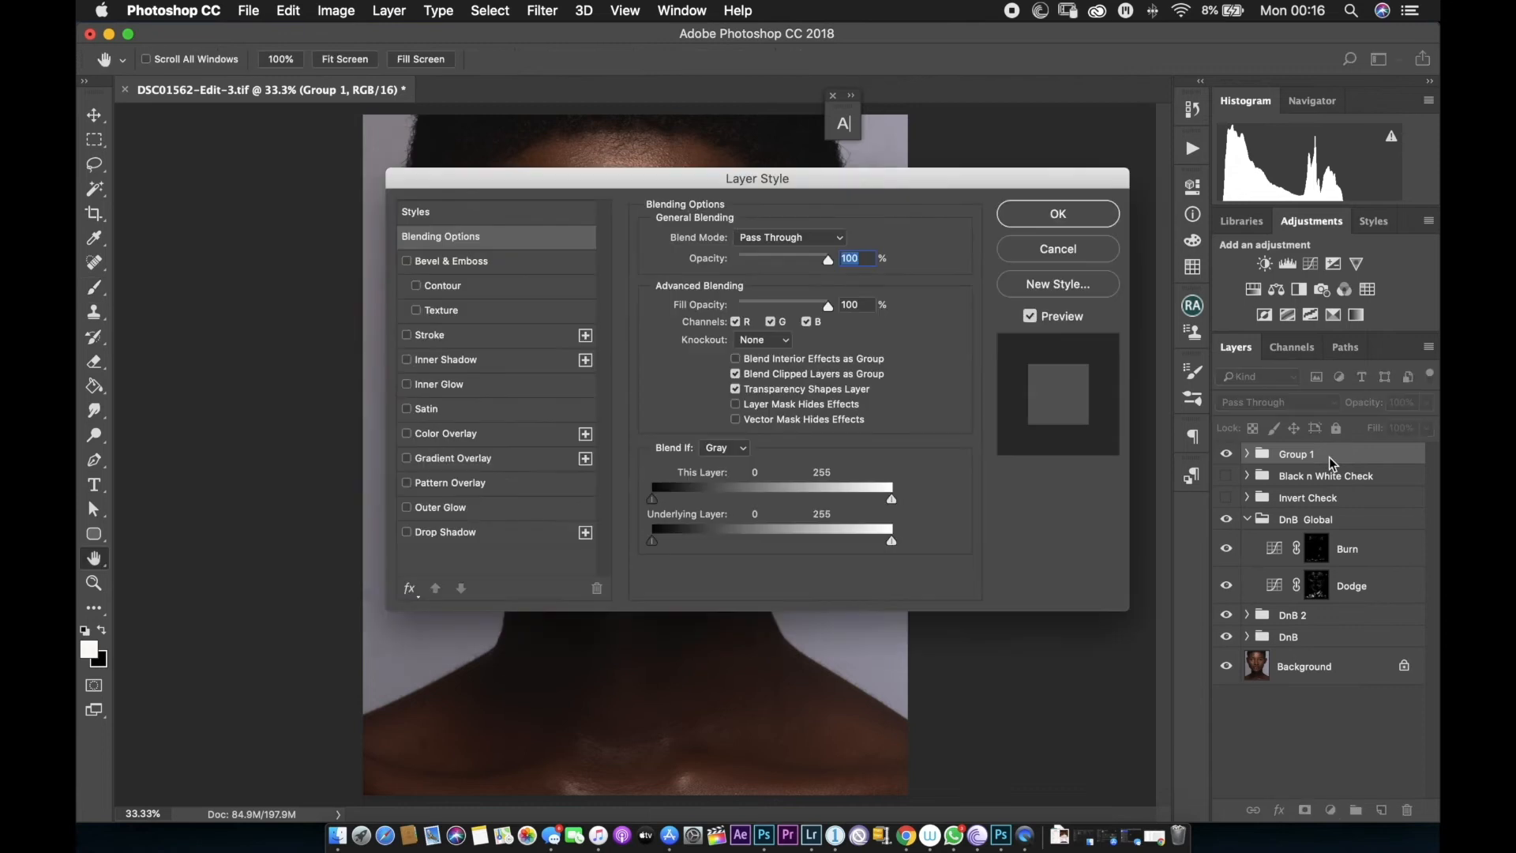
click(1082, 249)
double_click(1299, 453)
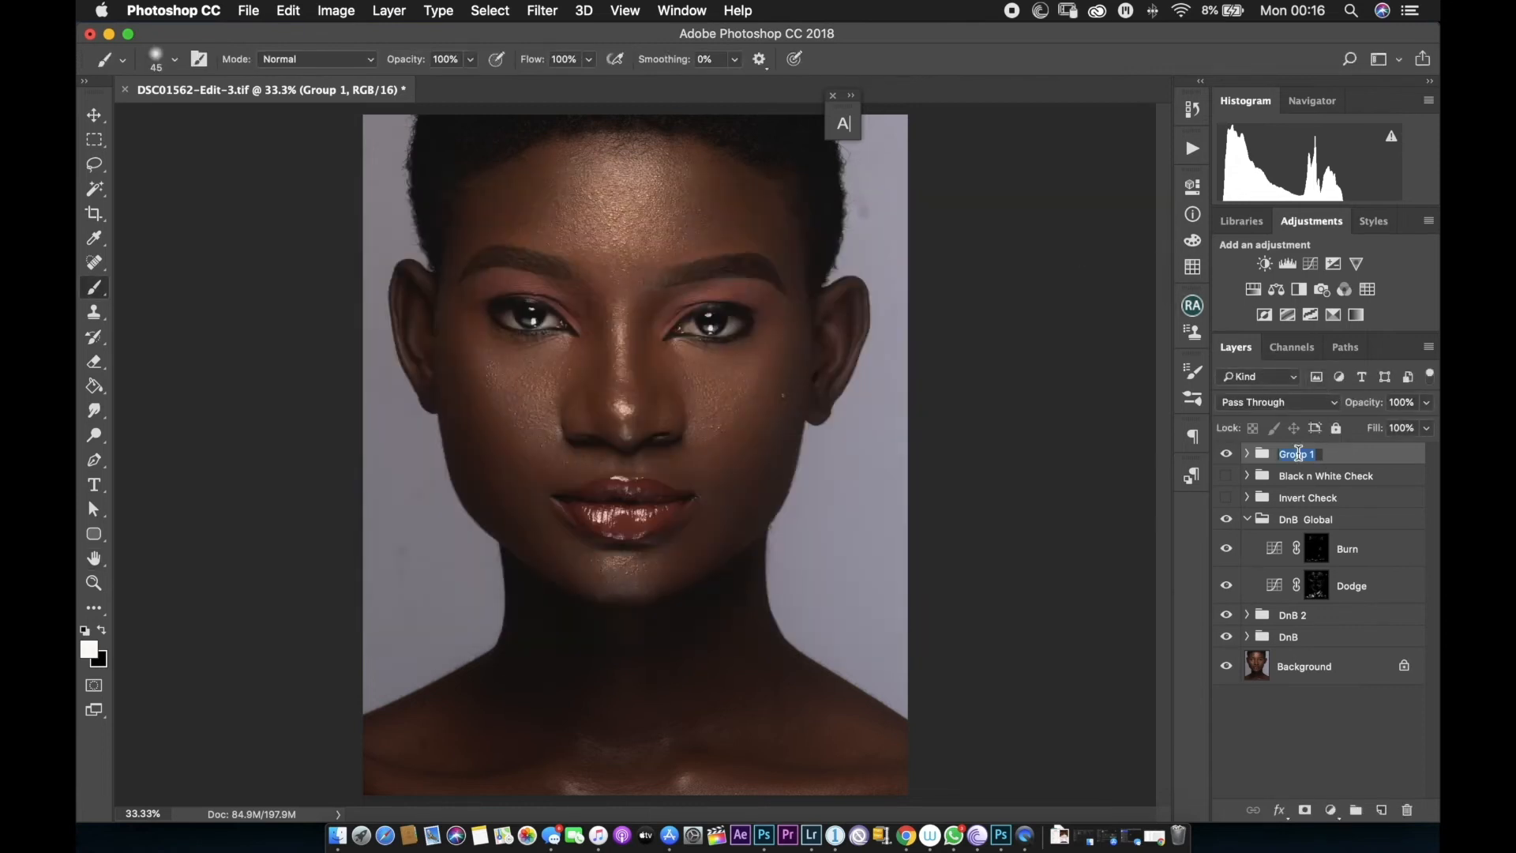
text(iris)
key(Return)
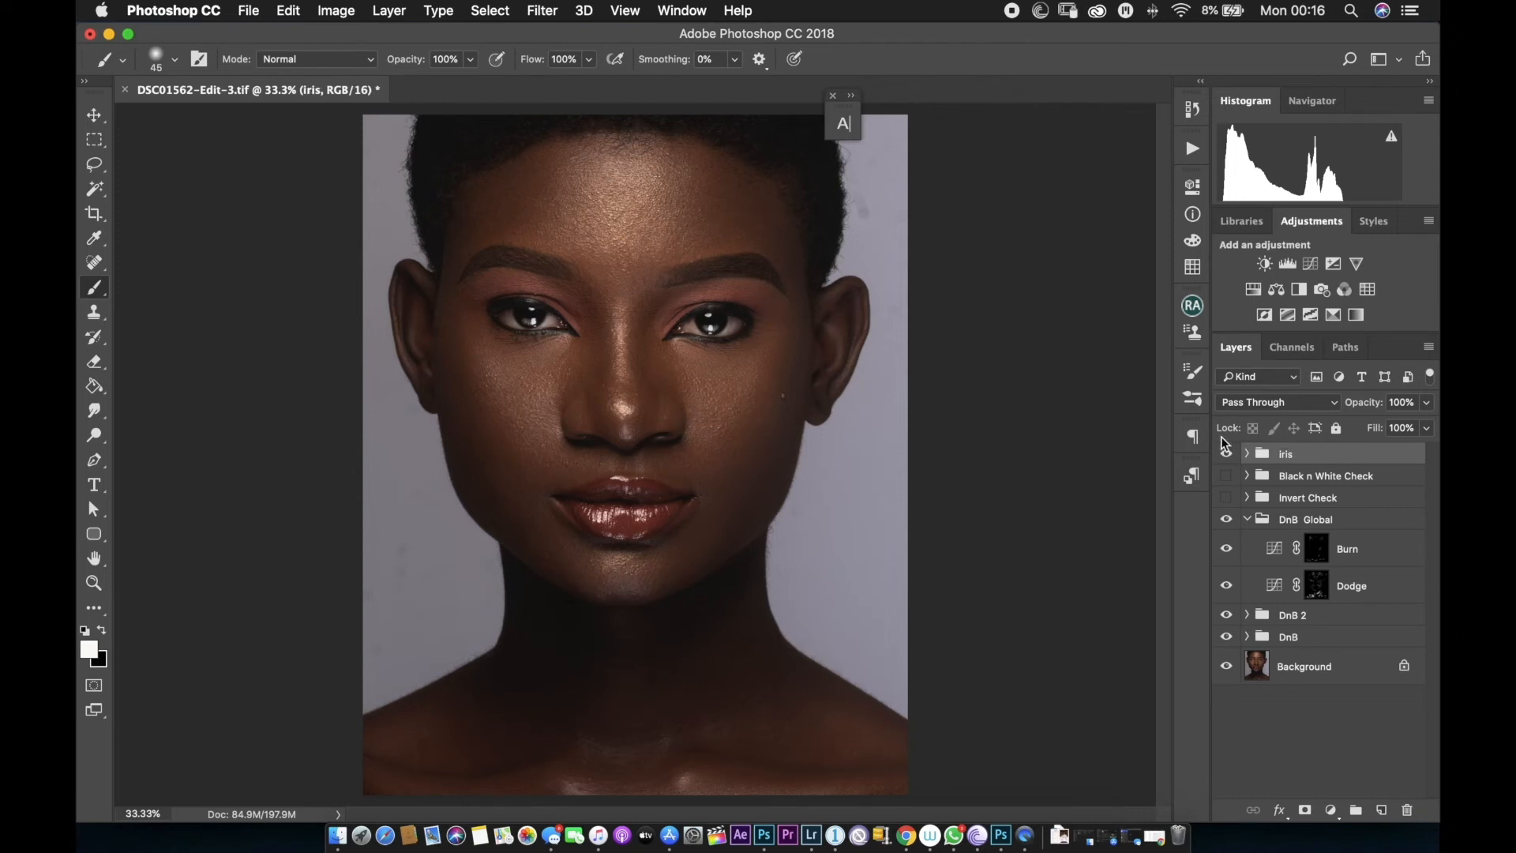
Hide the iris group, add a Photo Filter adjustment set to Cooling Filter (80), and invert its mask to black.
click(1229, 455)
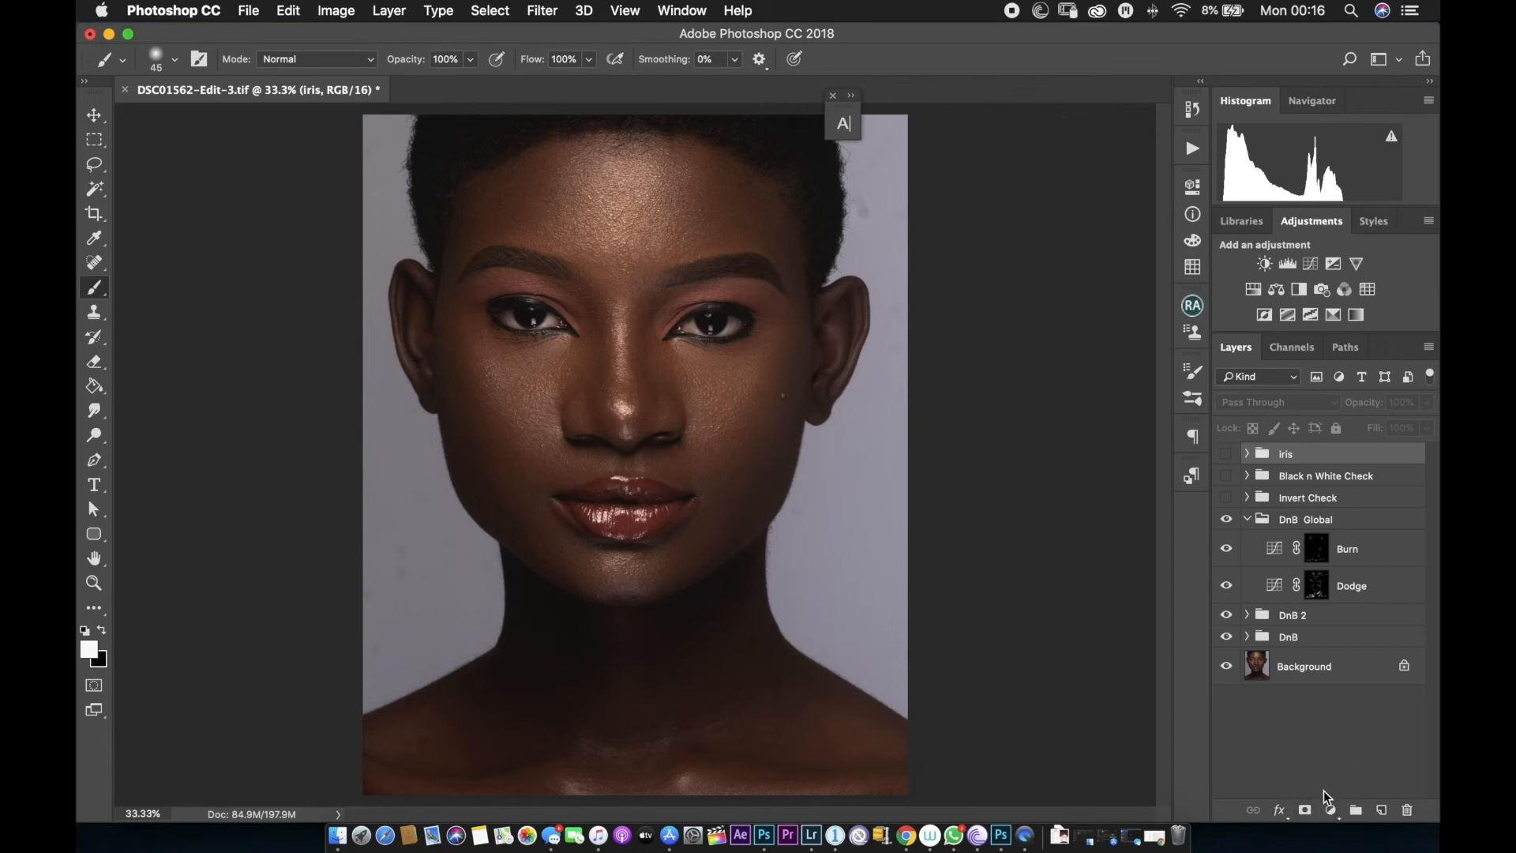
click(1330, 810)
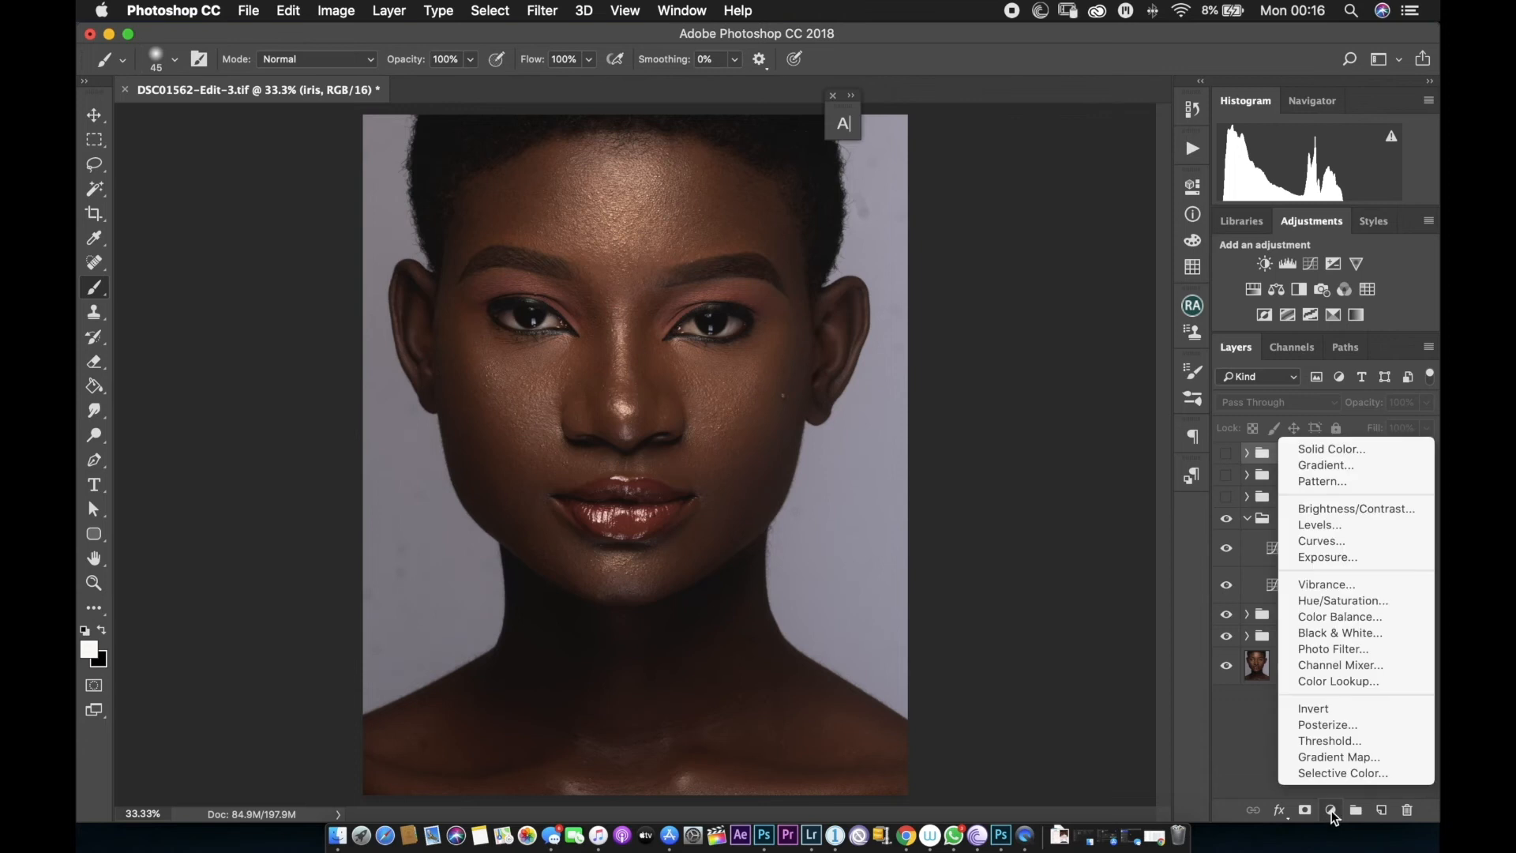
click(1333, 648)
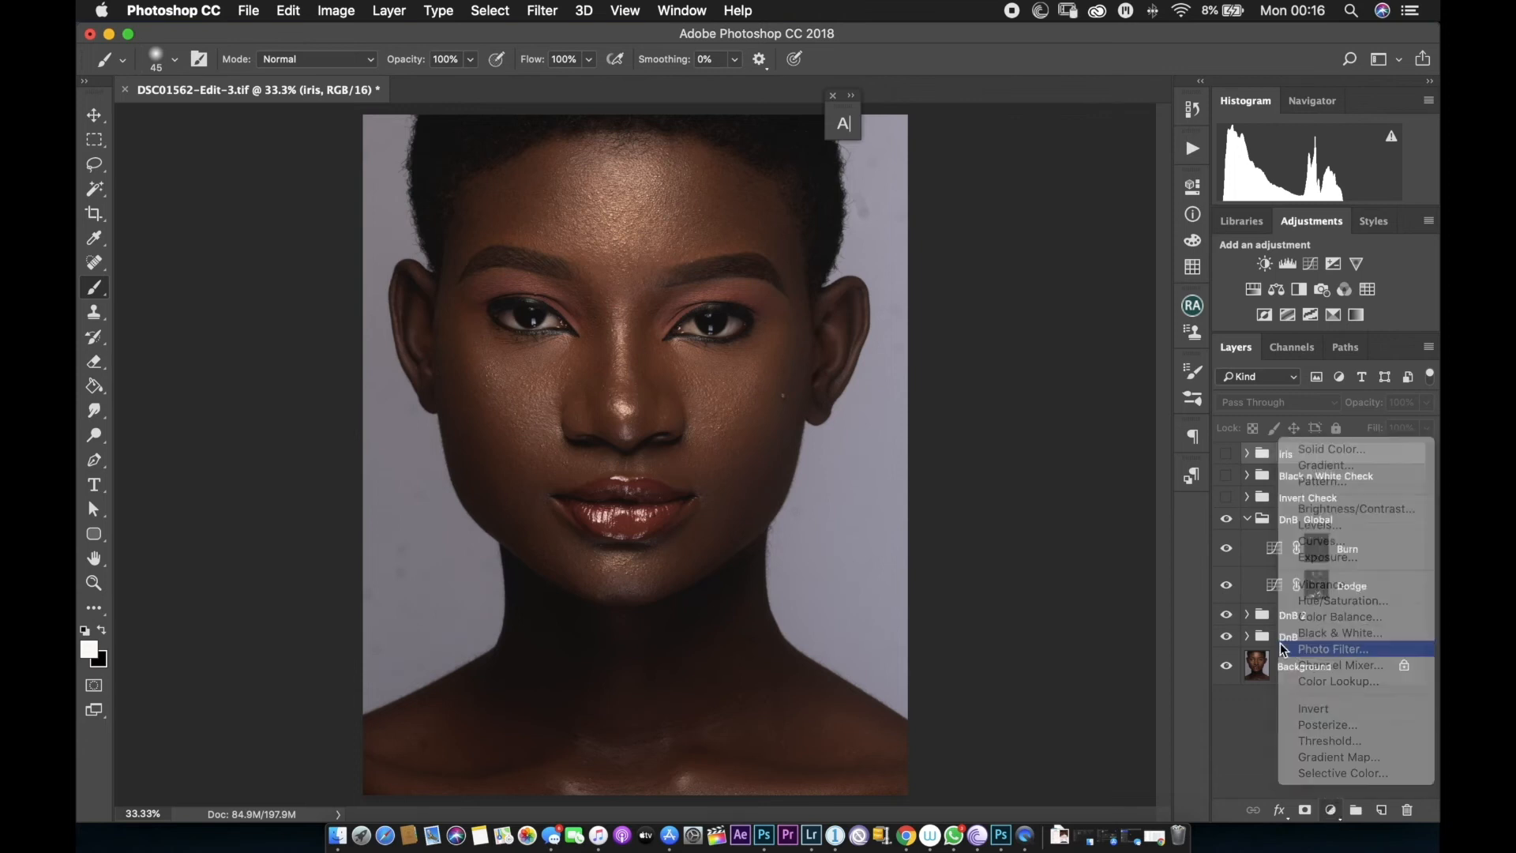
click(1043, 240)
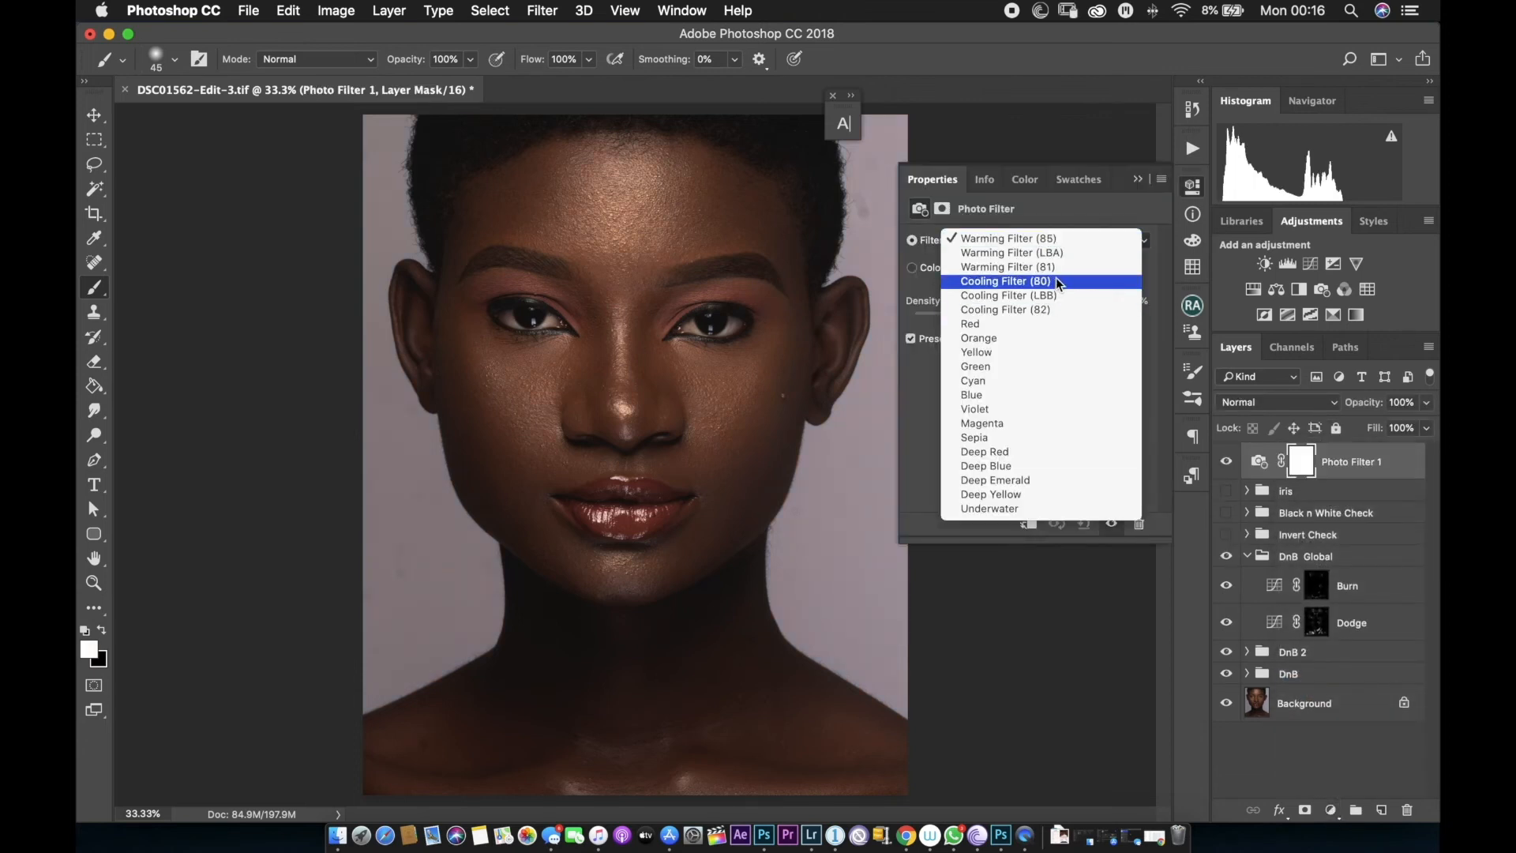
click(1062, 297)
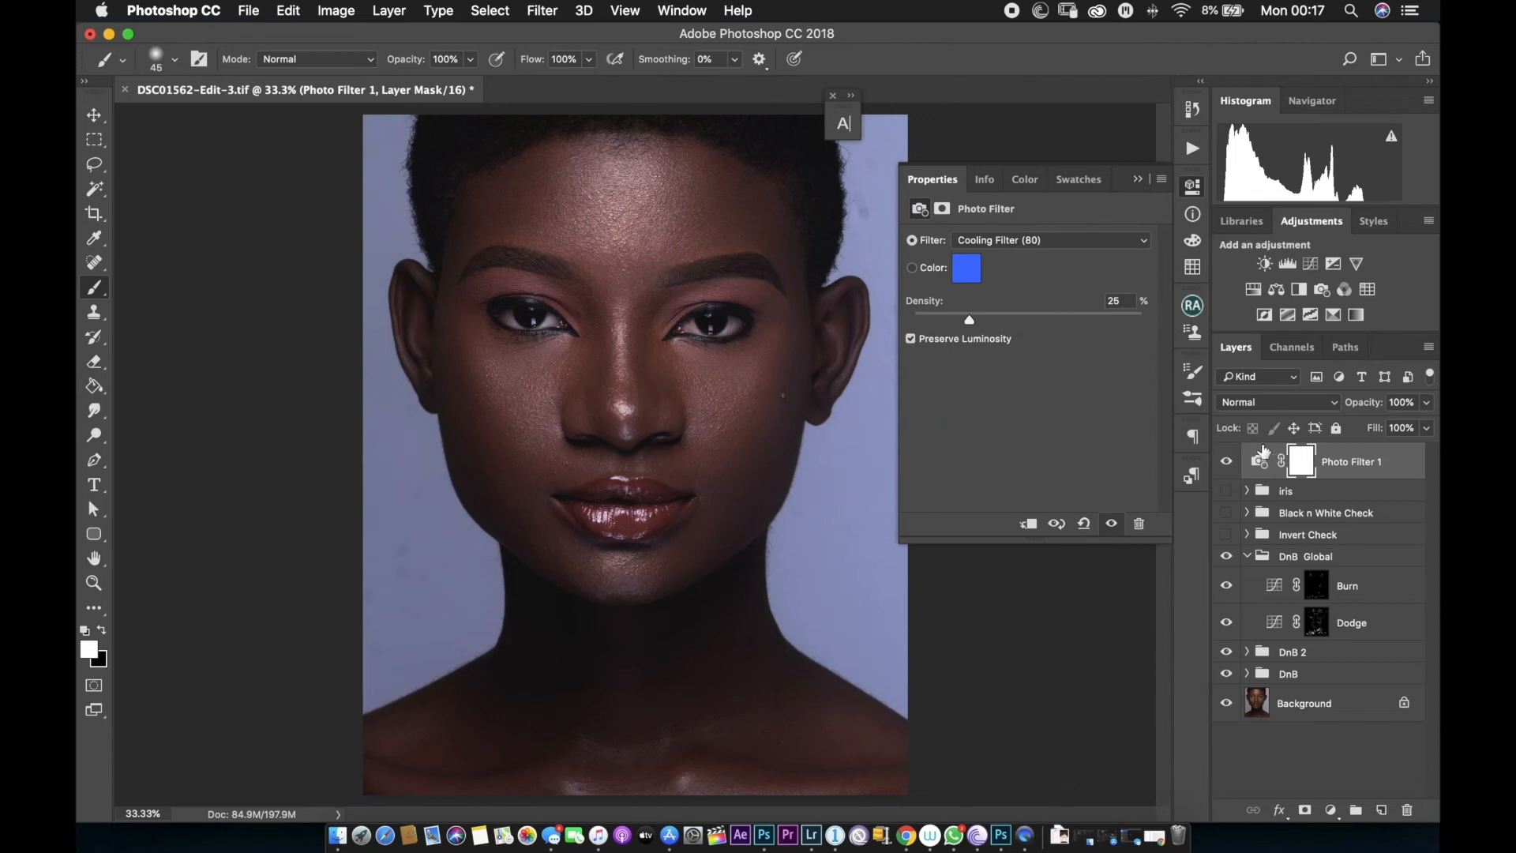
key(super+i)
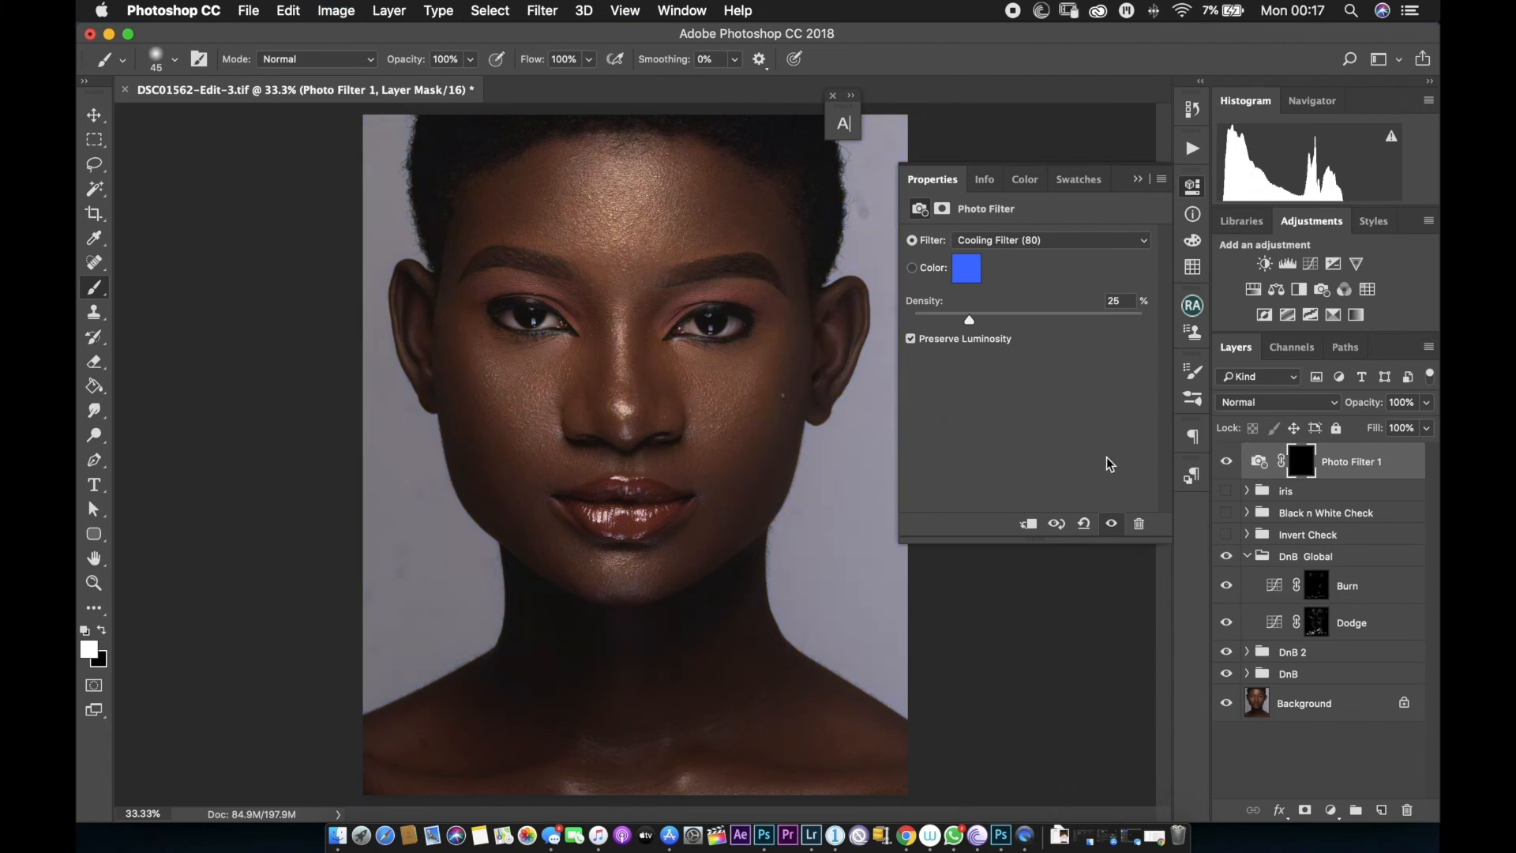
Paint the cooling filter into the whites of both eyes on the Photo Filter mask with a small white brush.
key(super+plus)
key(super+plus)
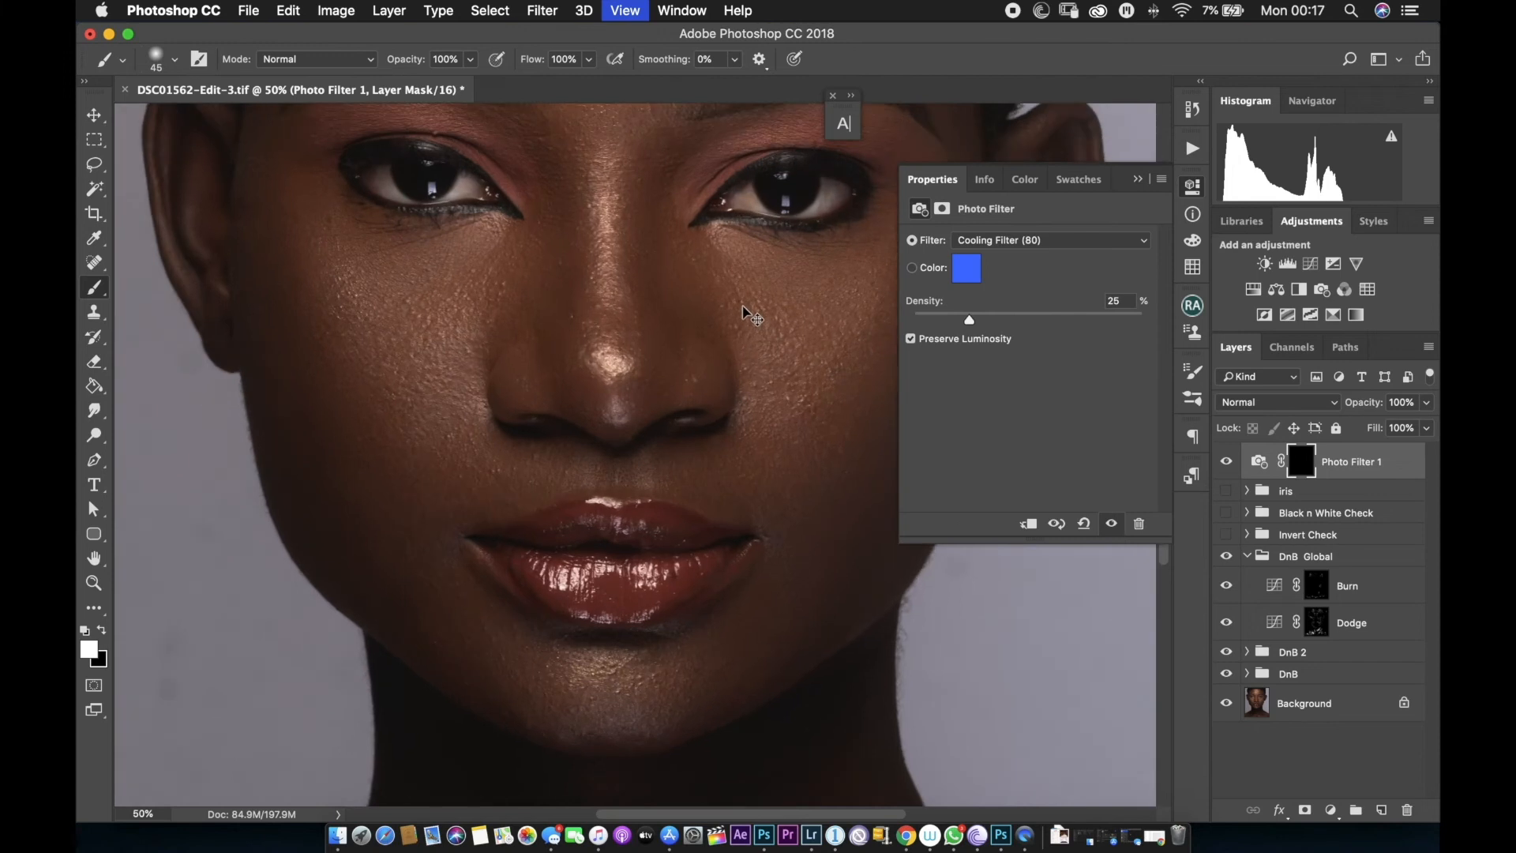
key(super+plus)
drag(657, 342, 552, 562)
key(bracketright)
key(bracketleft)
mouse_move(606, 348)
mouse_down()
mouse_move(599, 384)
mouse_move(609, 353)
mouse_move(545, 390)
mouse_up()
key(super+plus)
key(bracketleft)
key(bracketleft)
key(bracketleft)
key(bracketleft)
key(bracketleft)
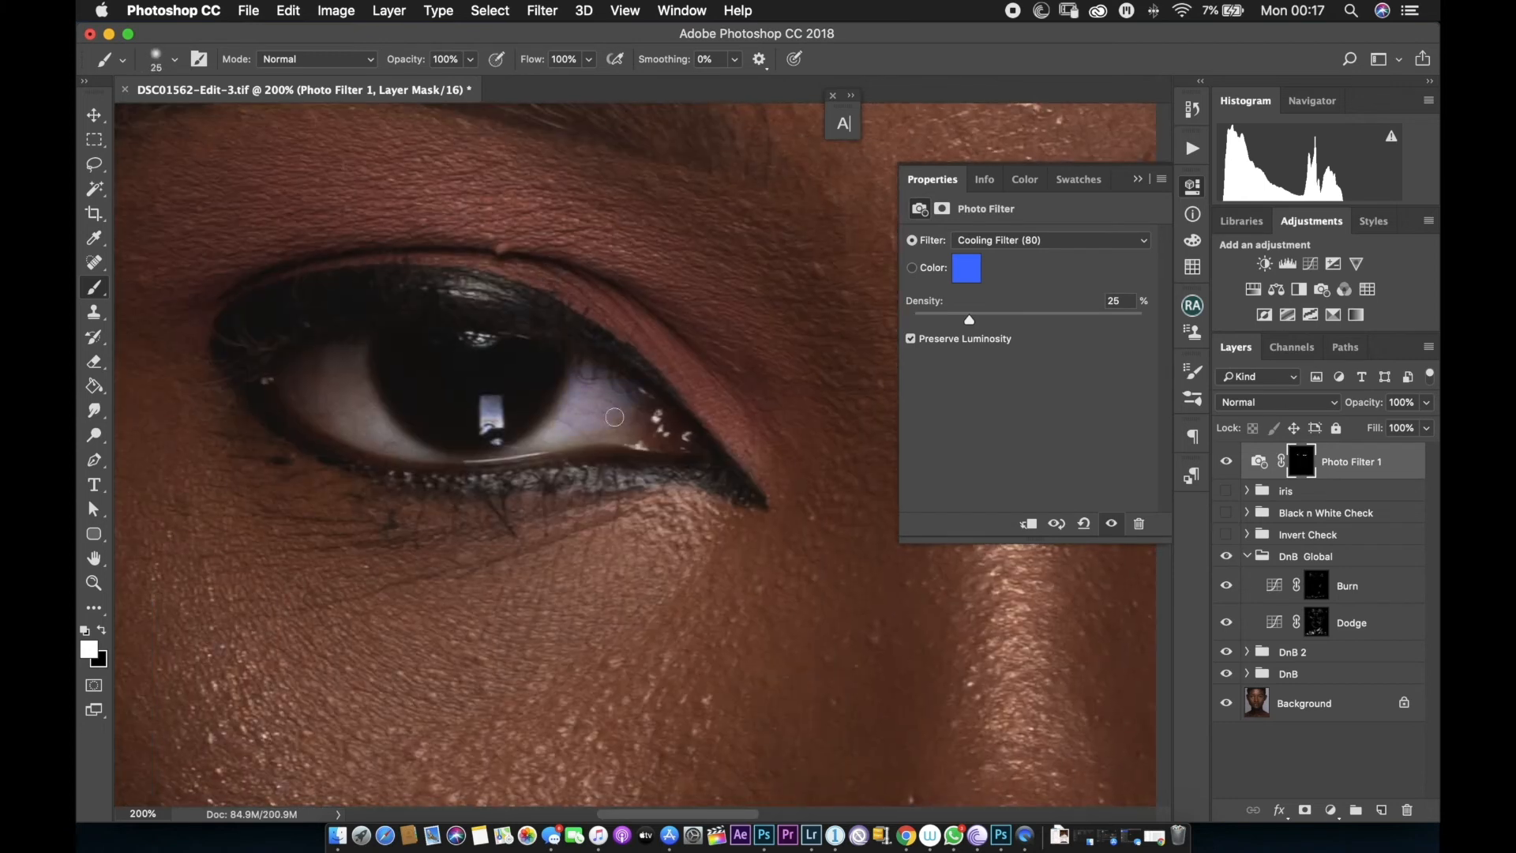
key(bracketleft)
key(bracketleft)
key(bracketleft)
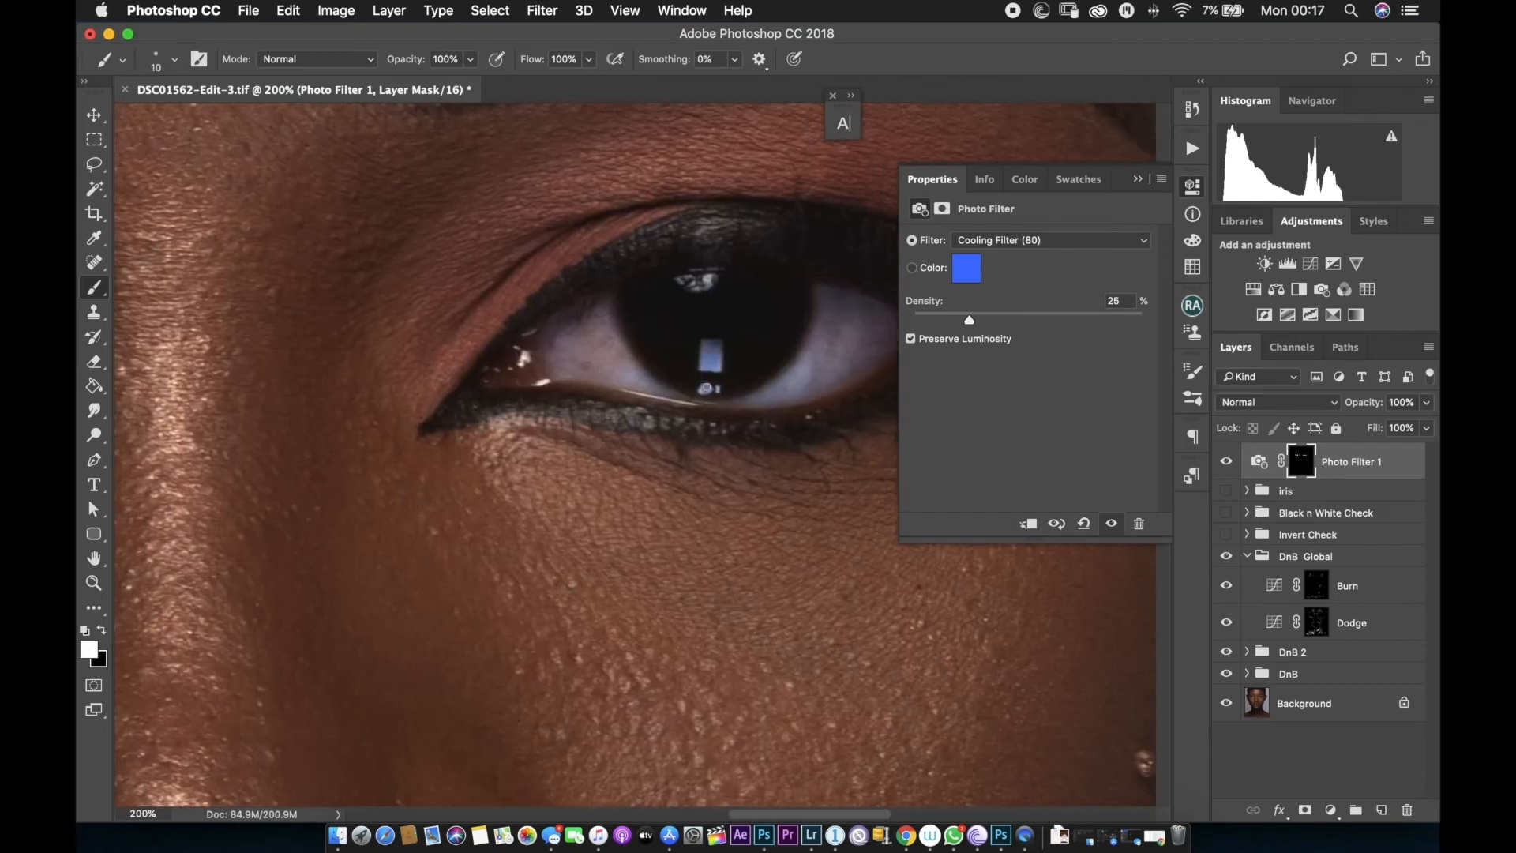
key(super+minus)
key(super+minus)
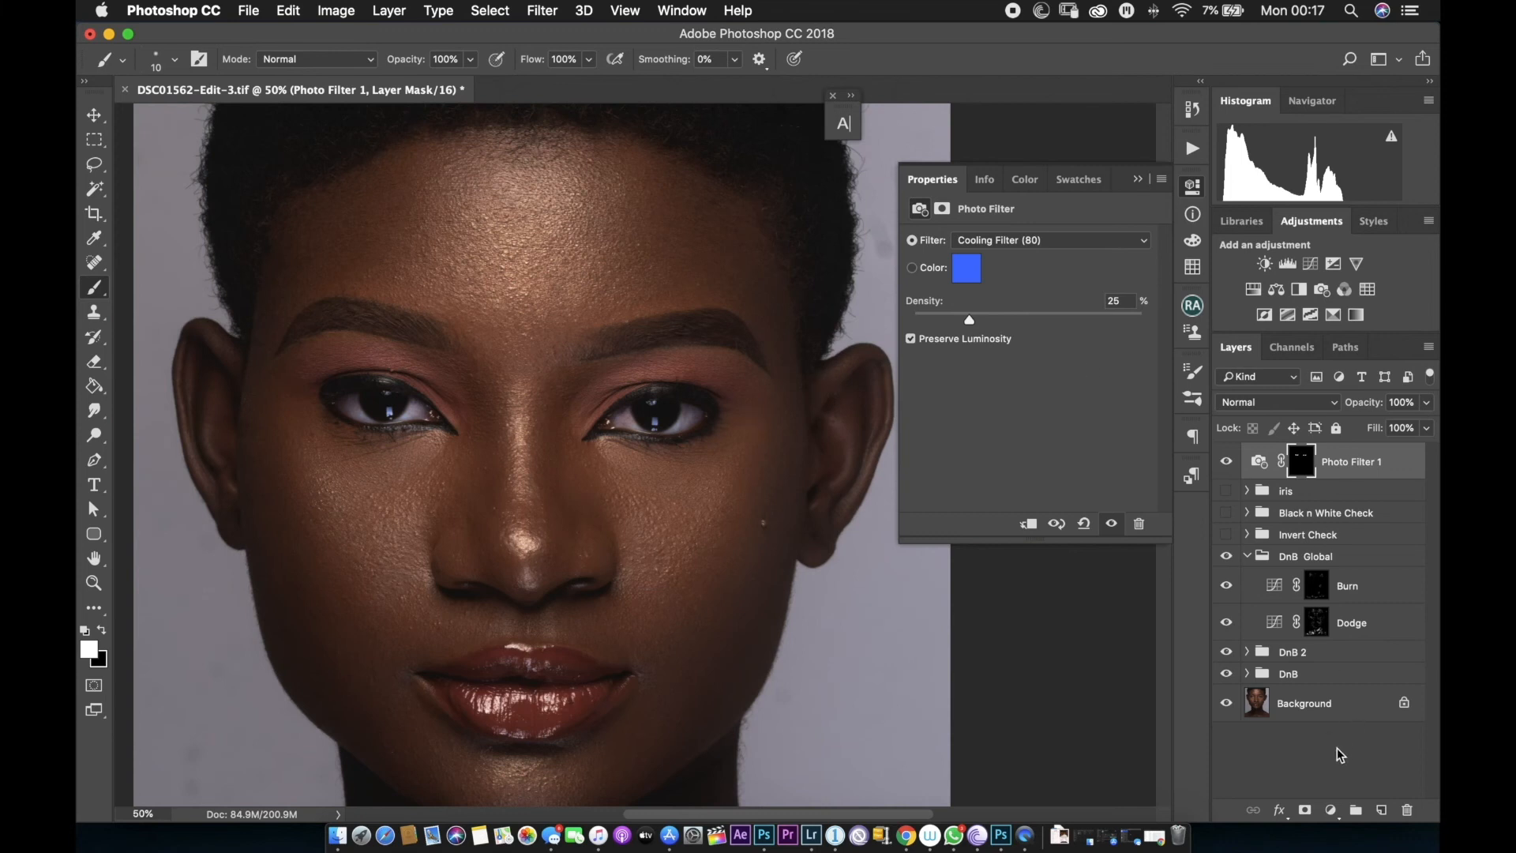
Add a Curves layer clipped to the Photo Filter and lift the curve to input 109, output 142.
click(1138, 179)
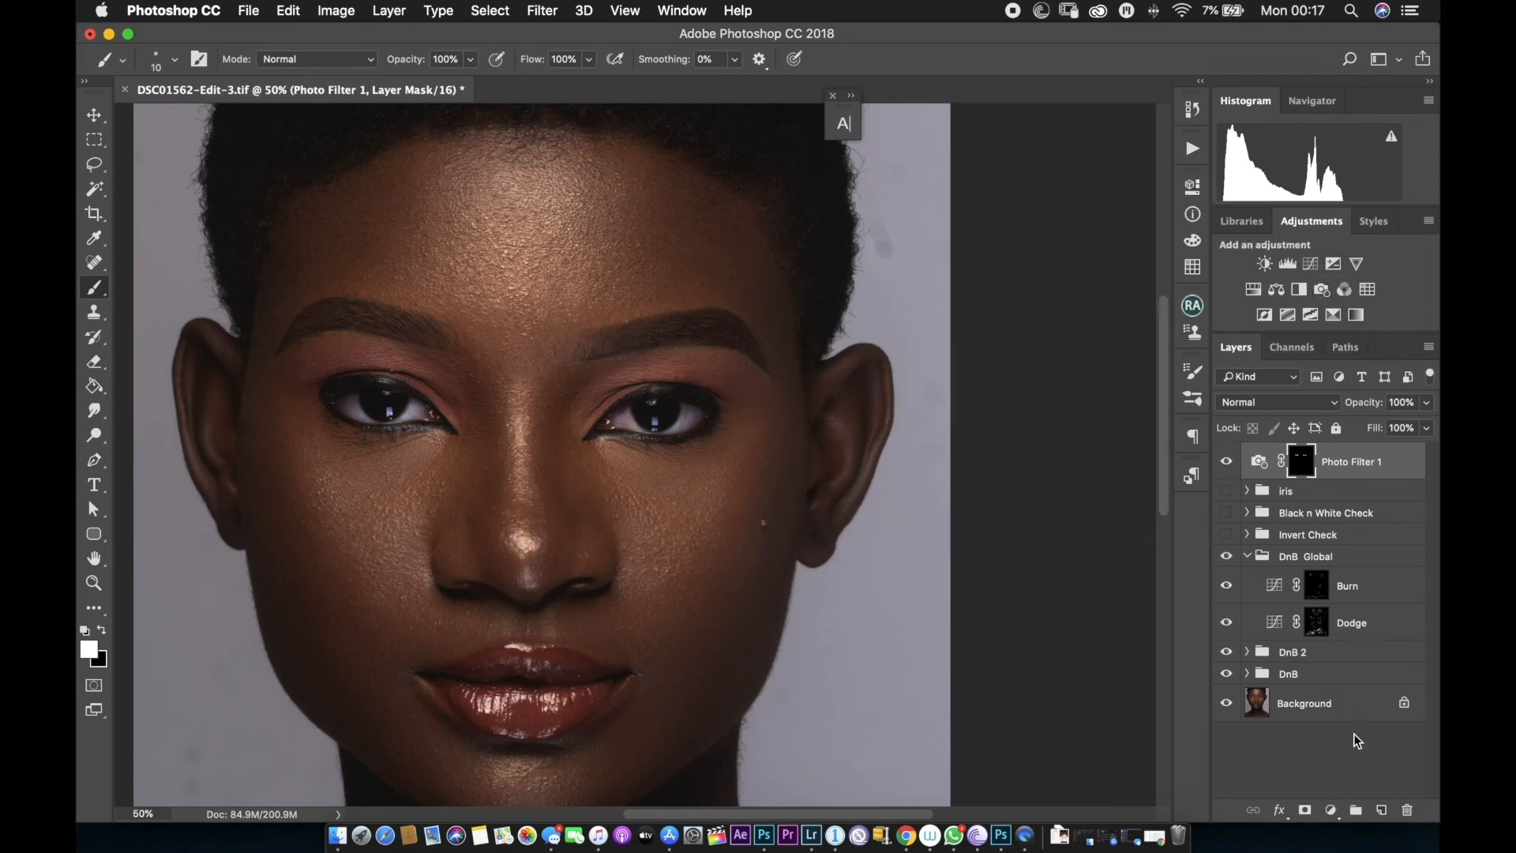
click(1330, 813)
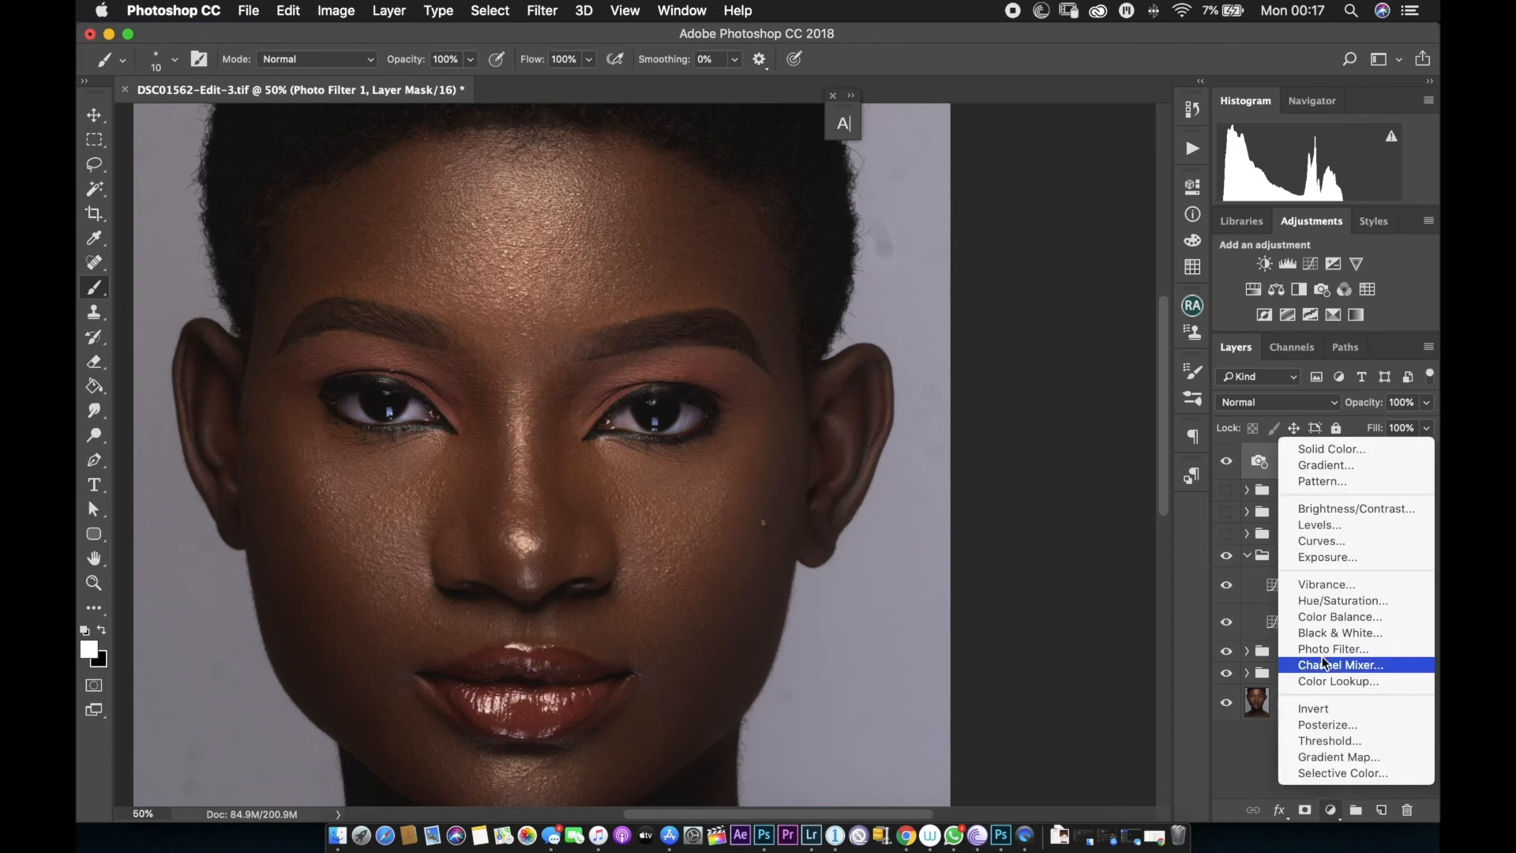
click(1324, 539)
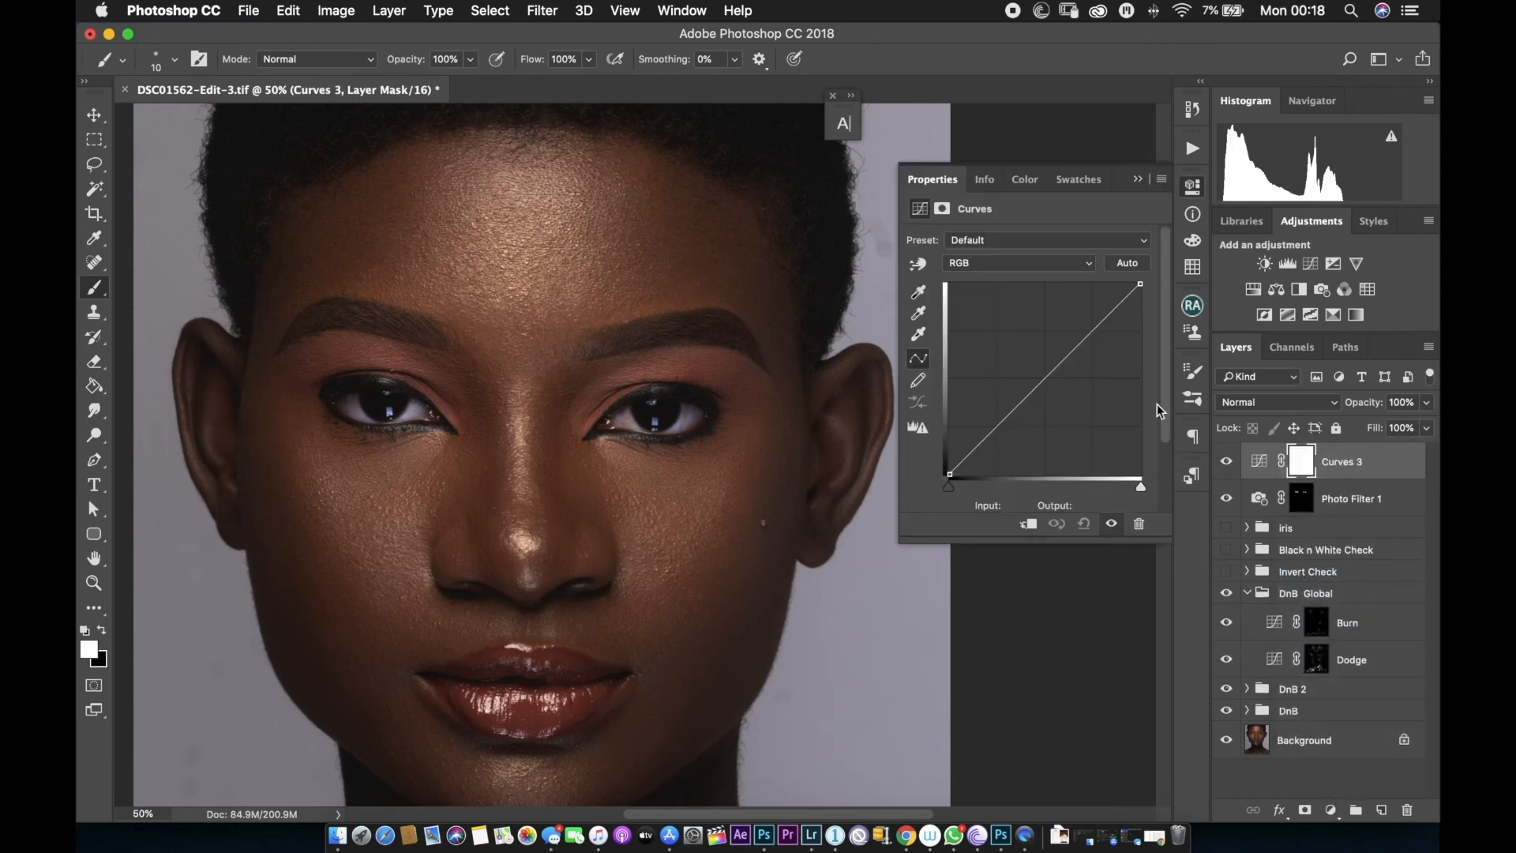
click(1028, 525)
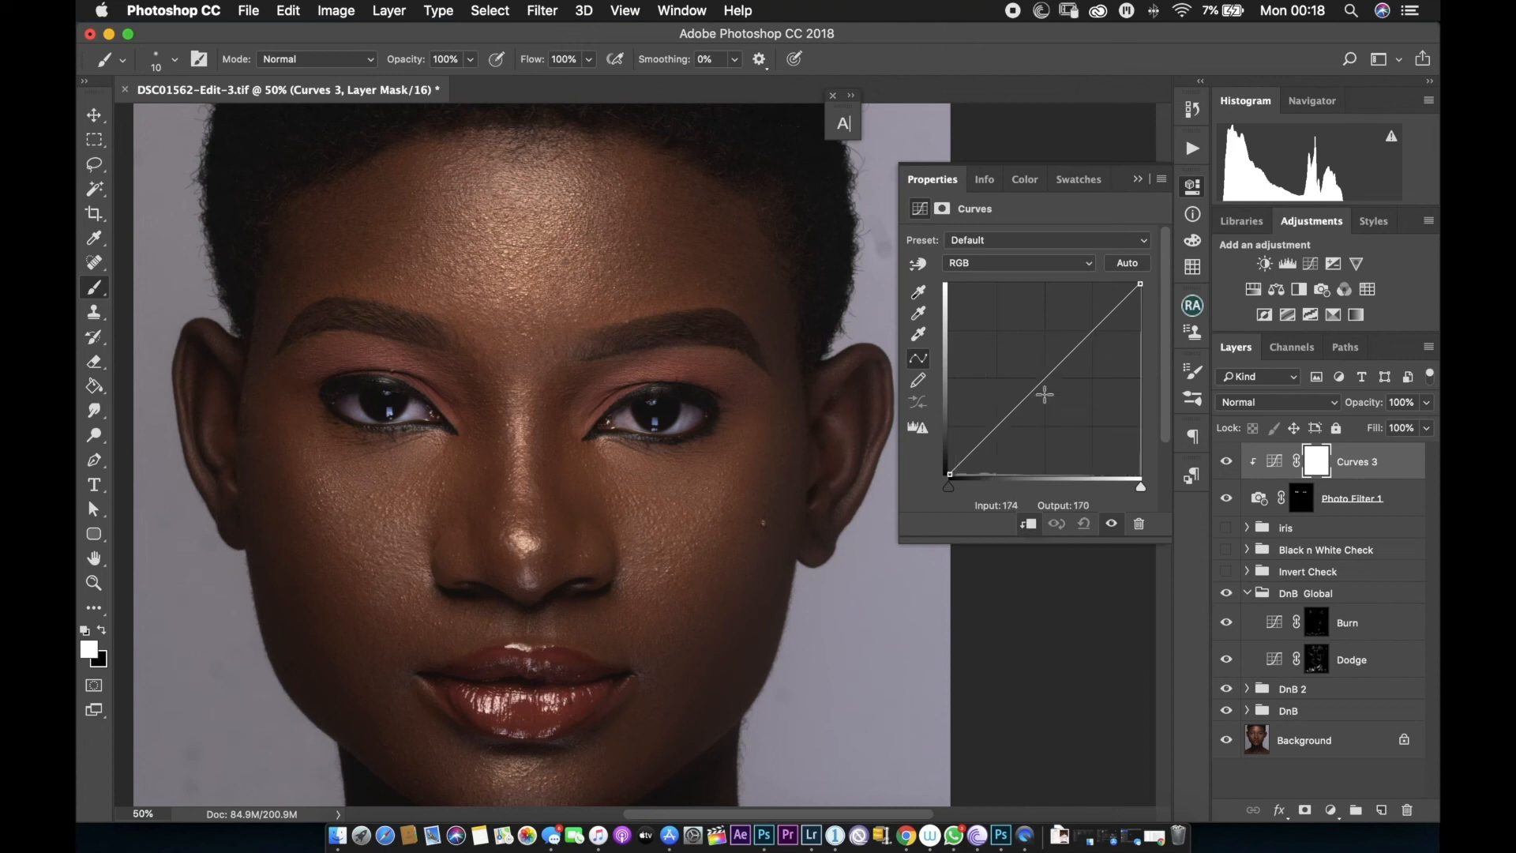
drag(1040, 385, 1031, 368)
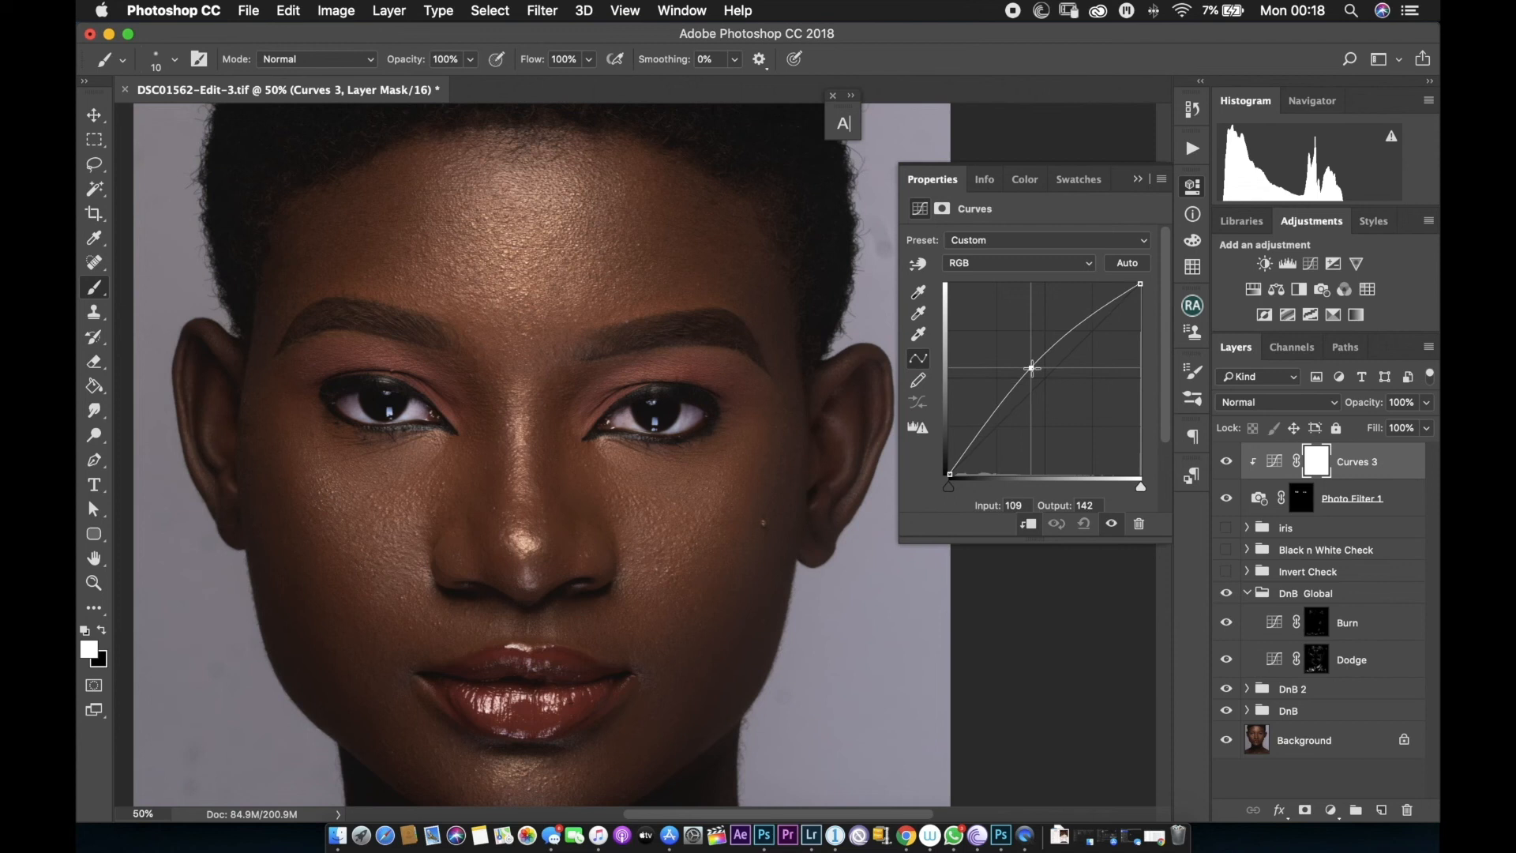
click(1137, 180)
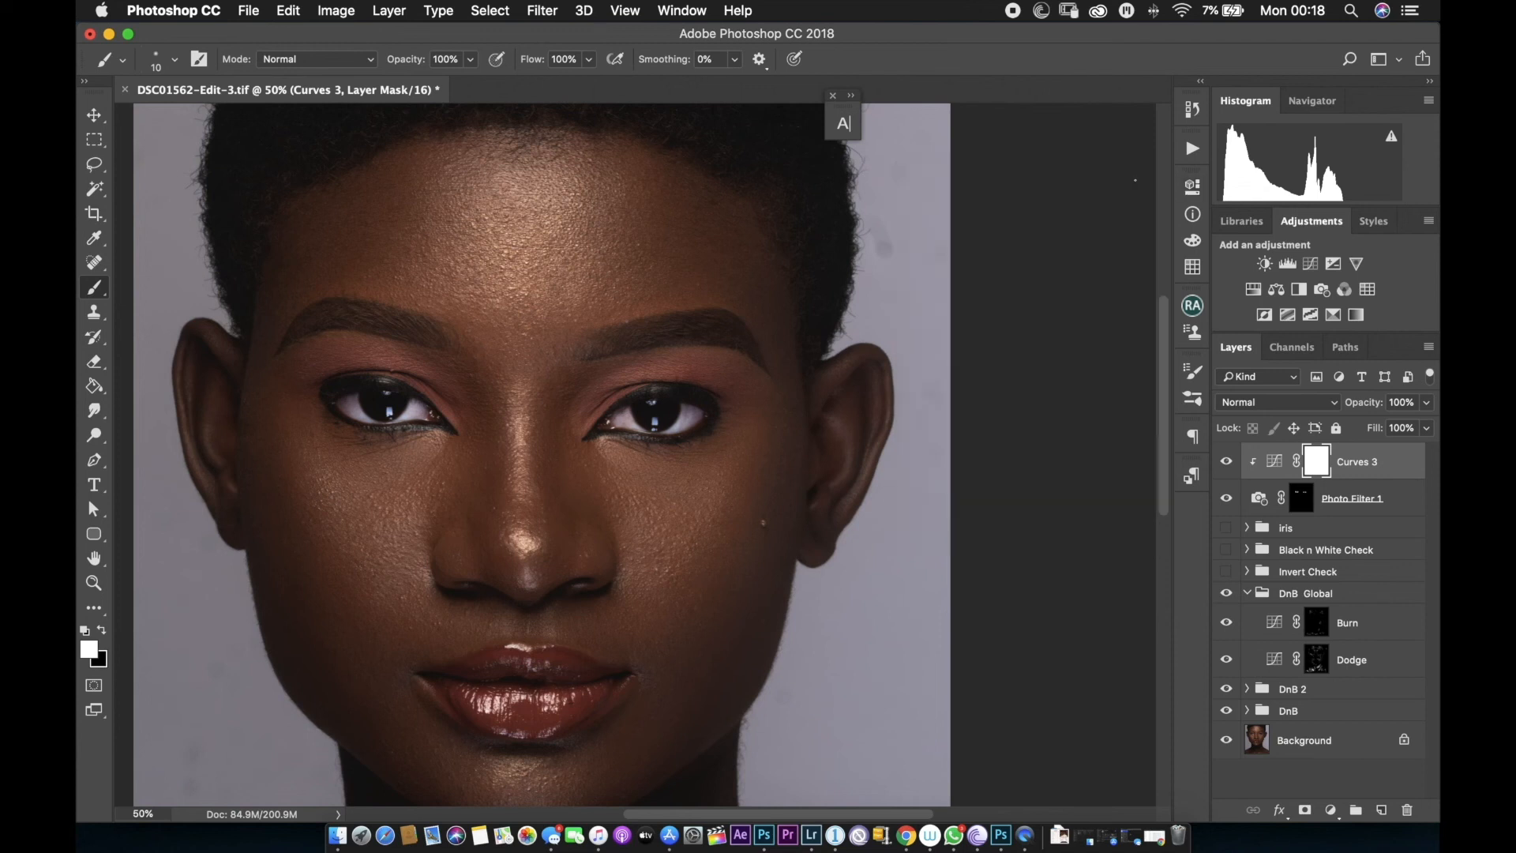
key(super+minus)
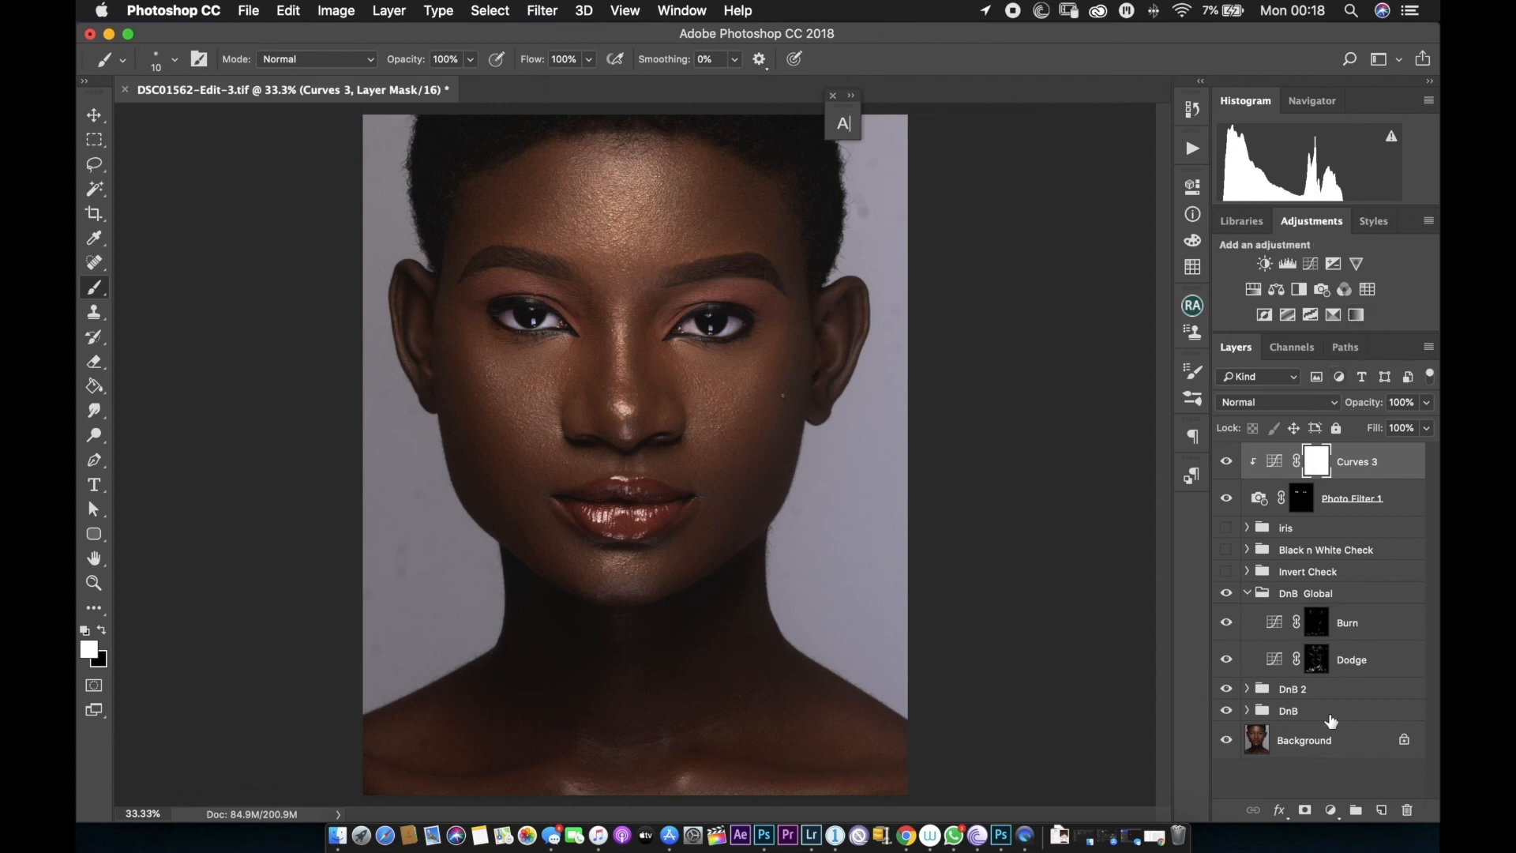
Add a Black & White layer clipped above the Curves and lower its opacity to 67%.
click(1331, 810)
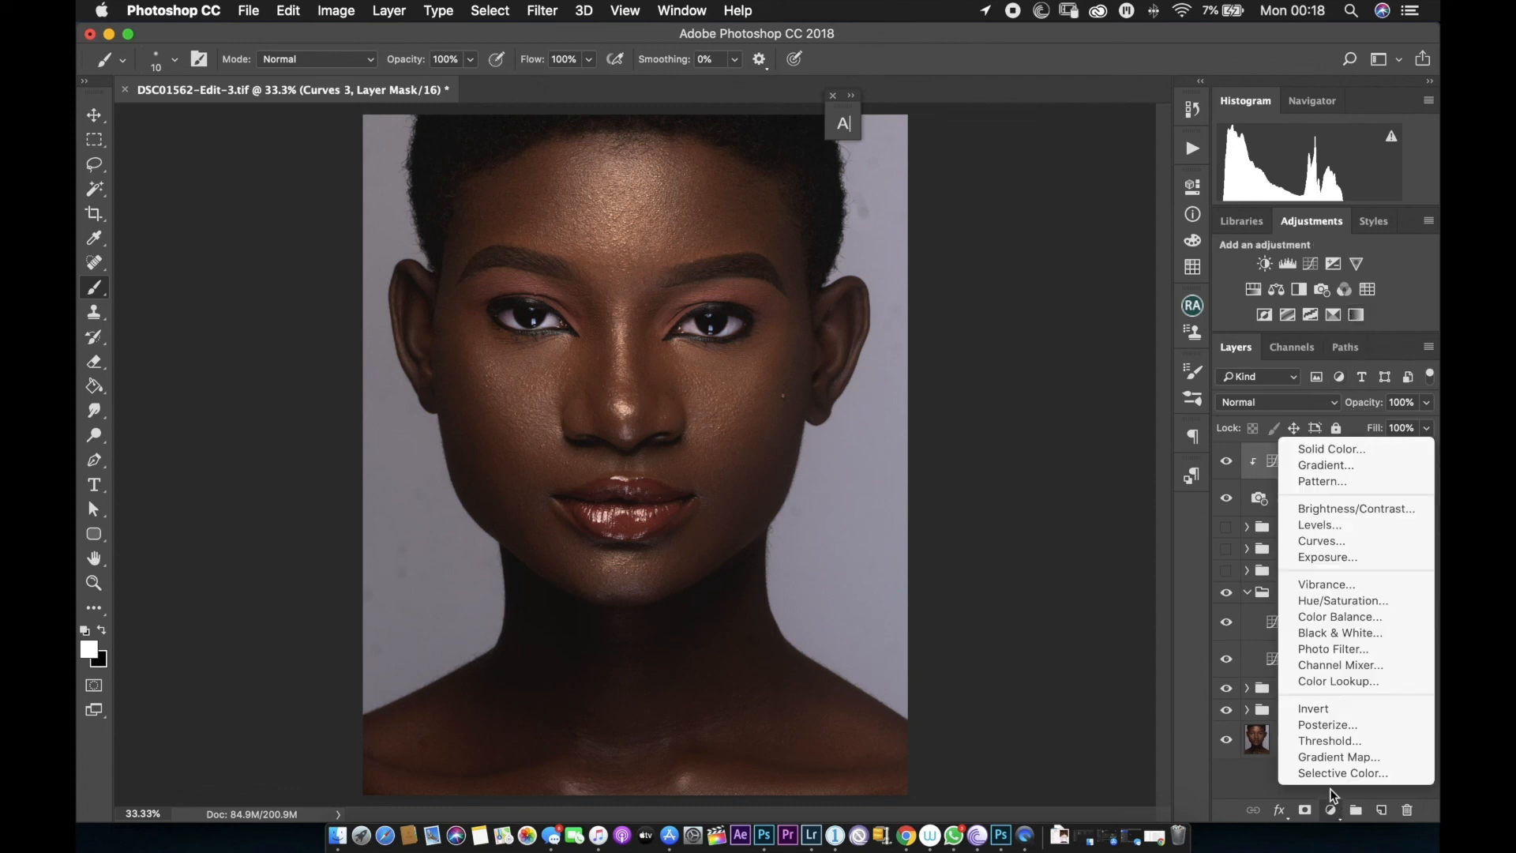
click(1334, 632)
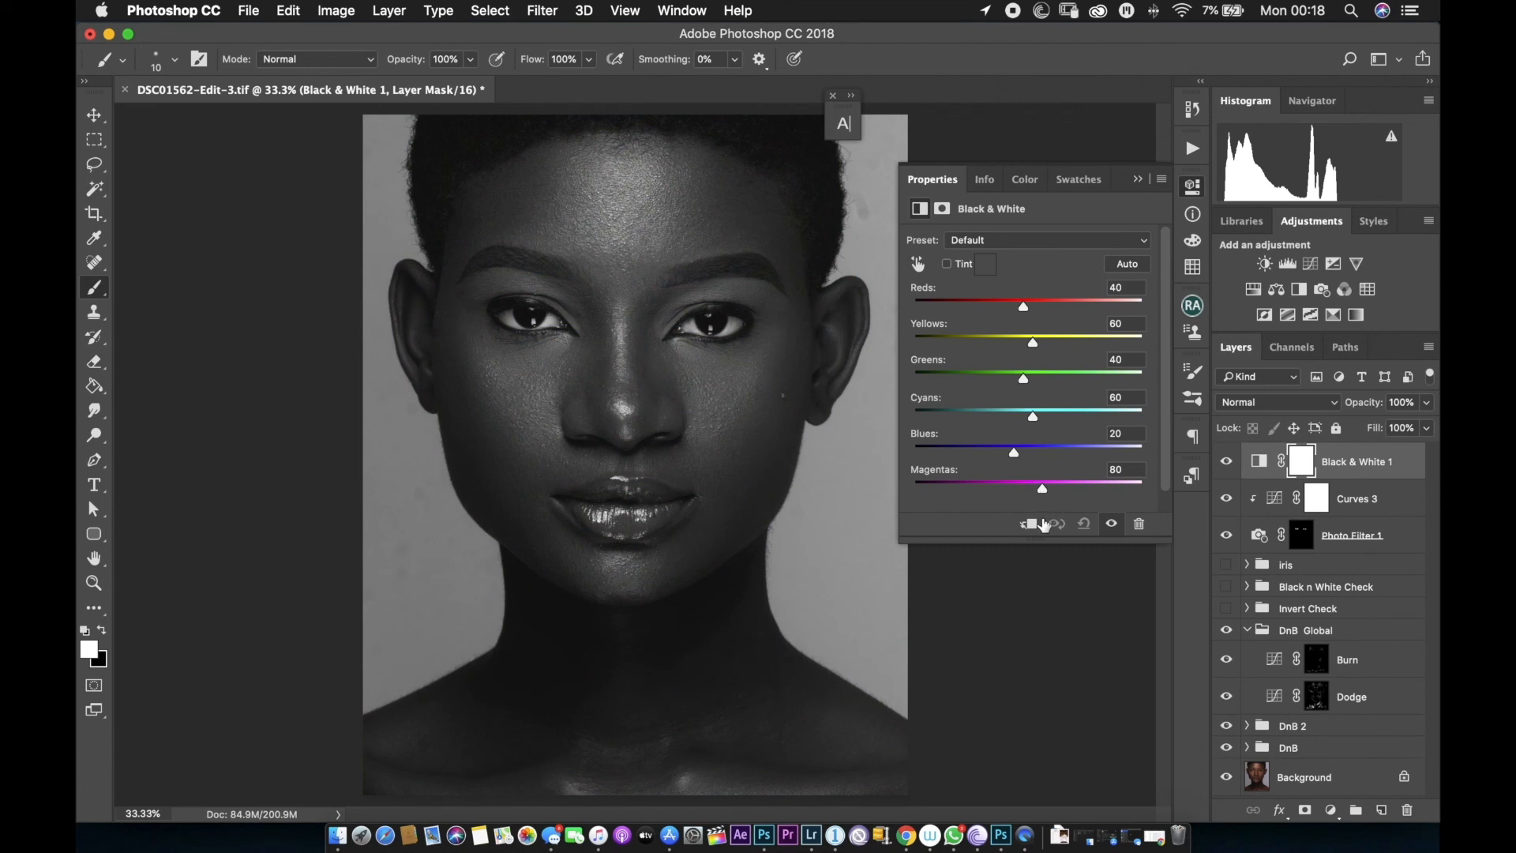
click(1029, 524)
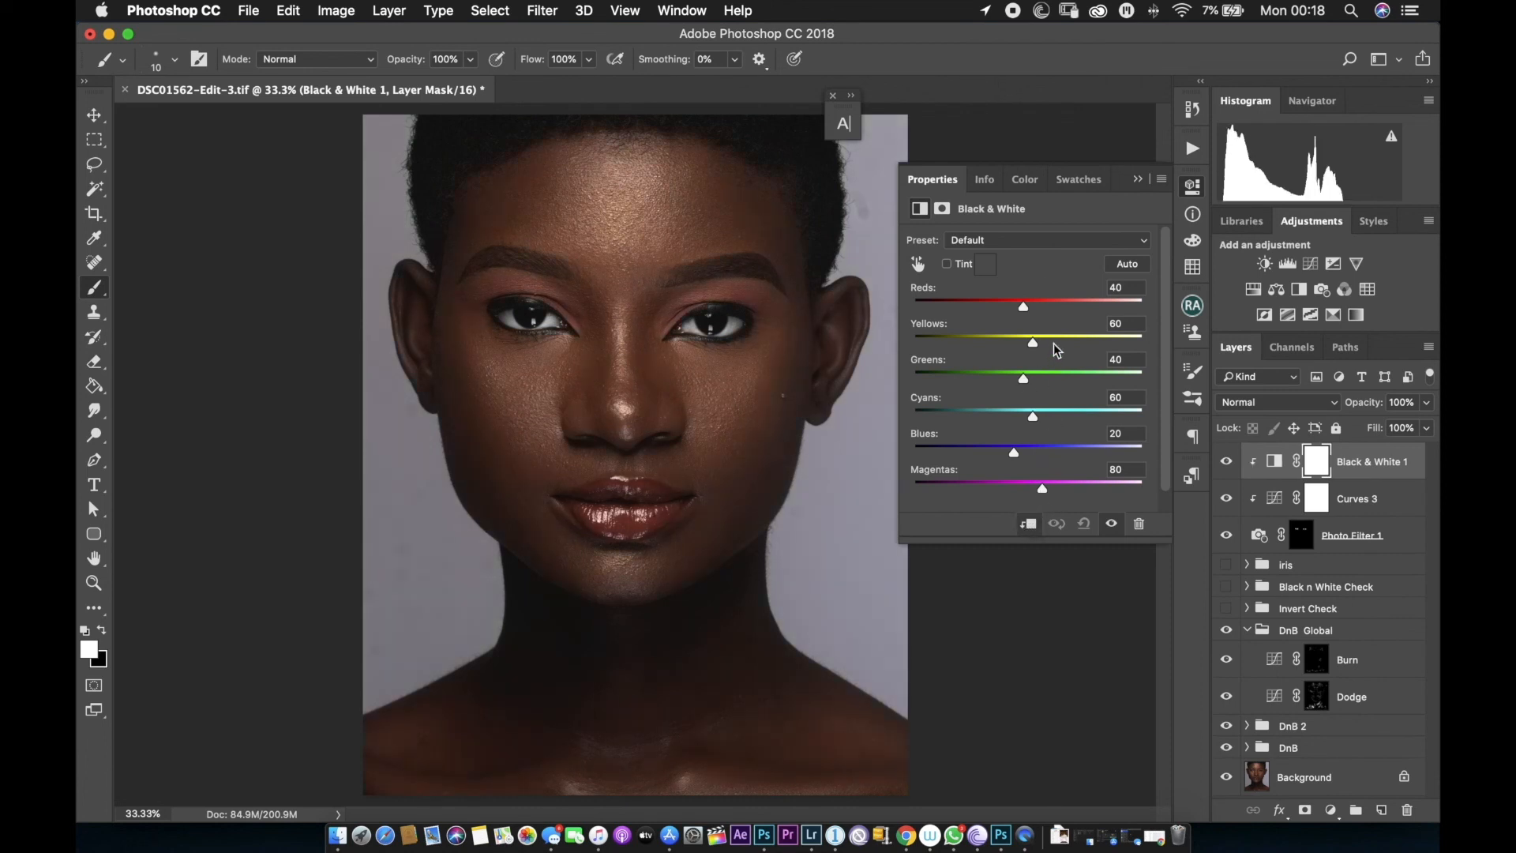
click(1135, 181)
click(1426, 428)
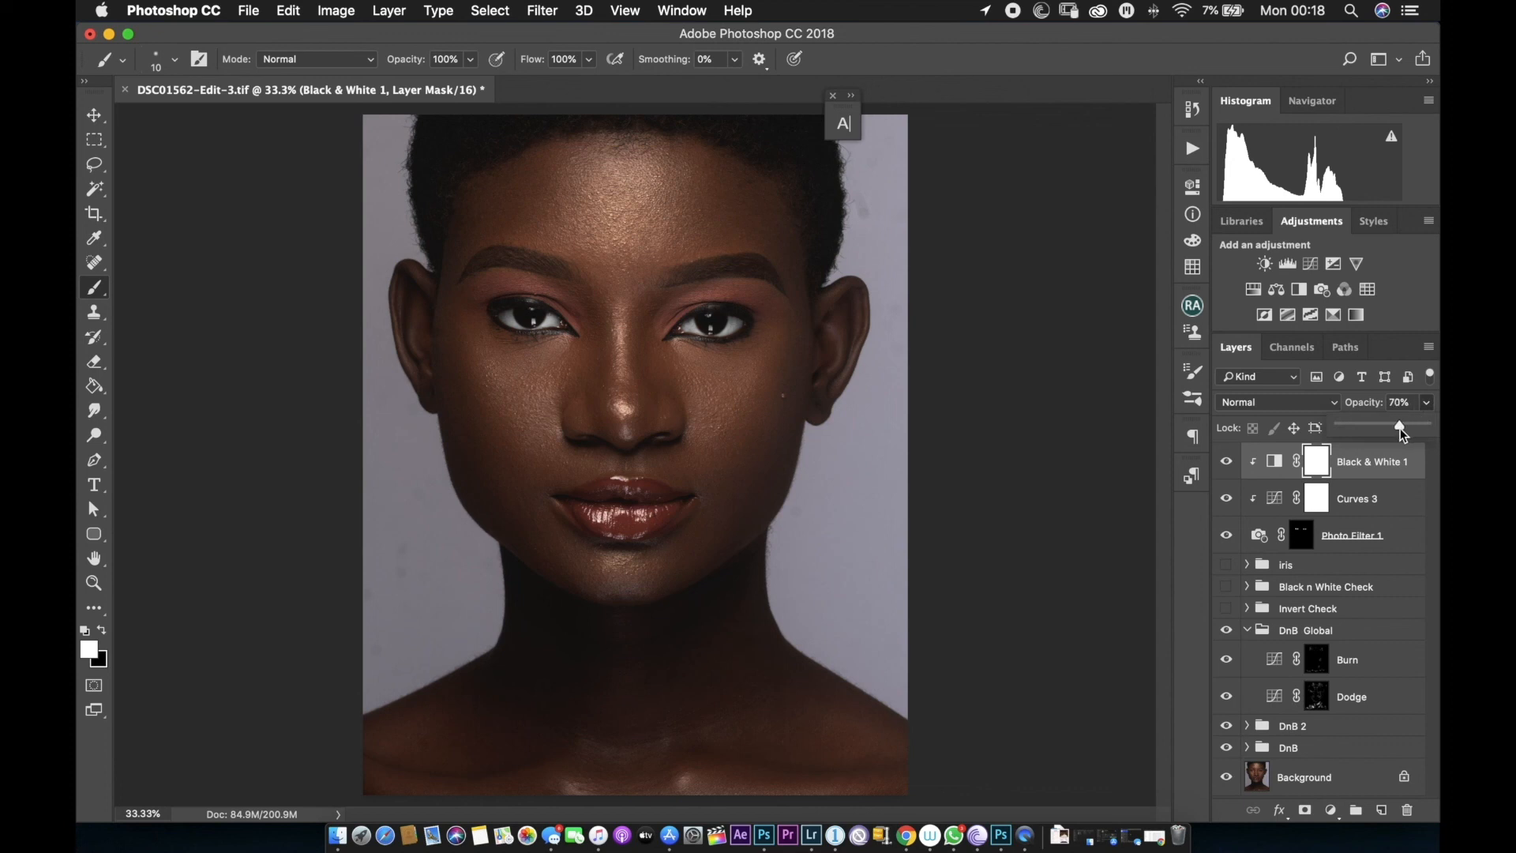
click(1396, 471)
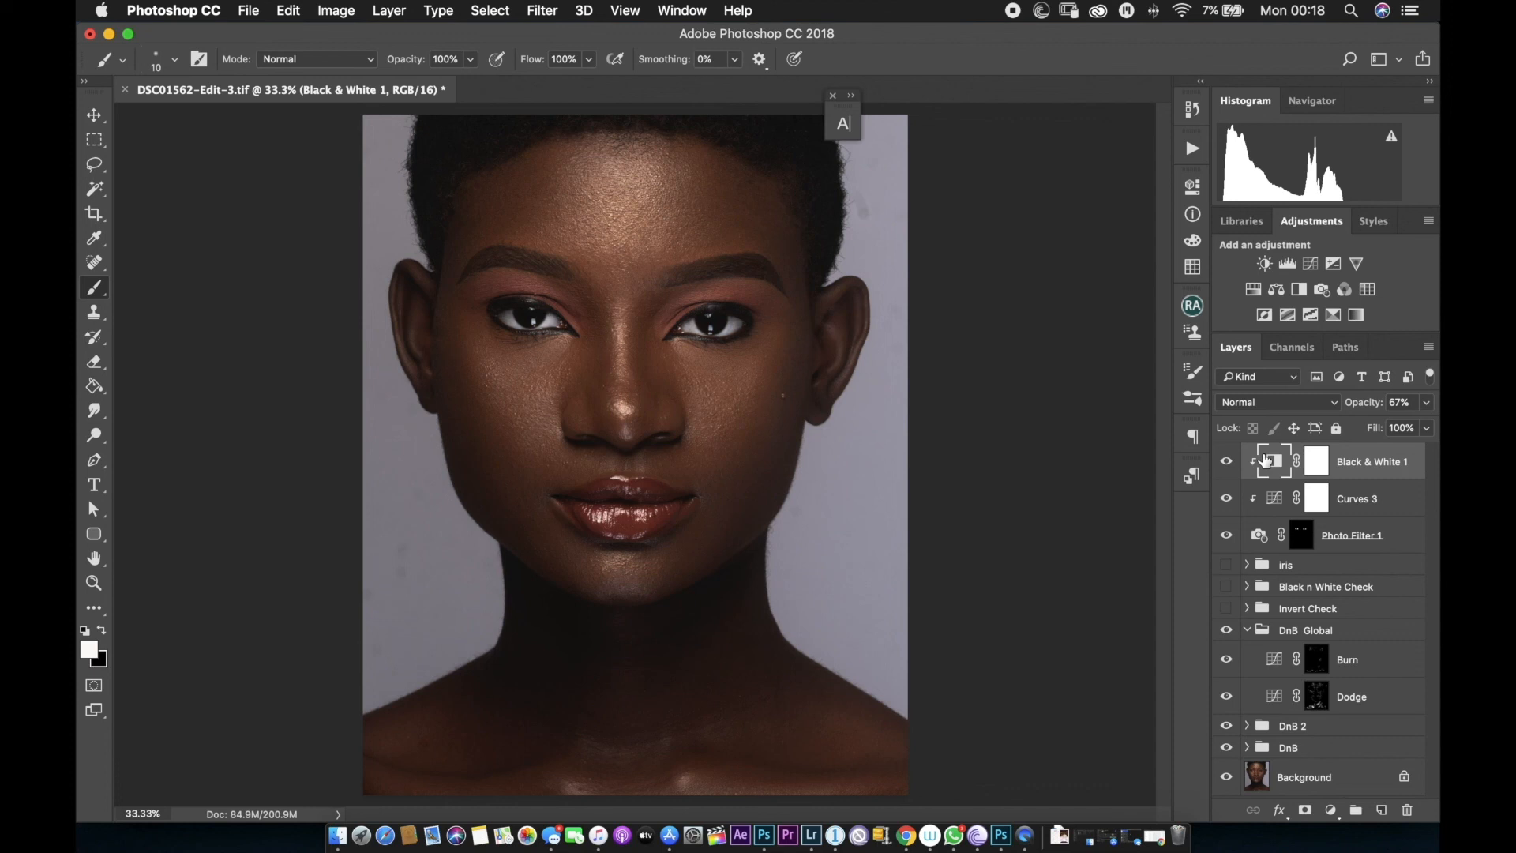
Name the new group retina, then toggle the eye group's visibility repeatedly to compare before and after.
text(a)
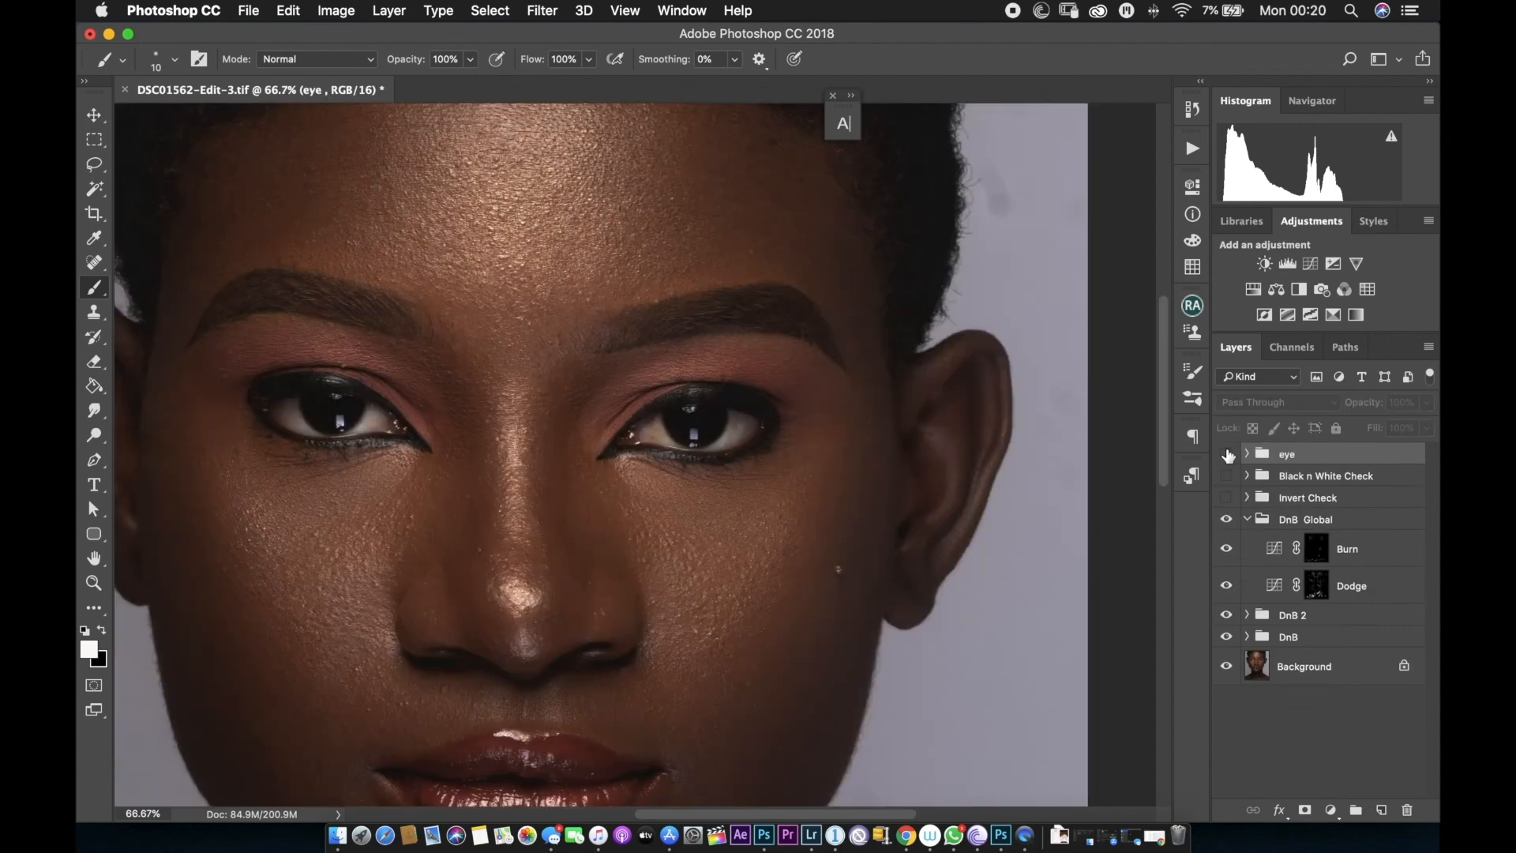
click(1226, 454)
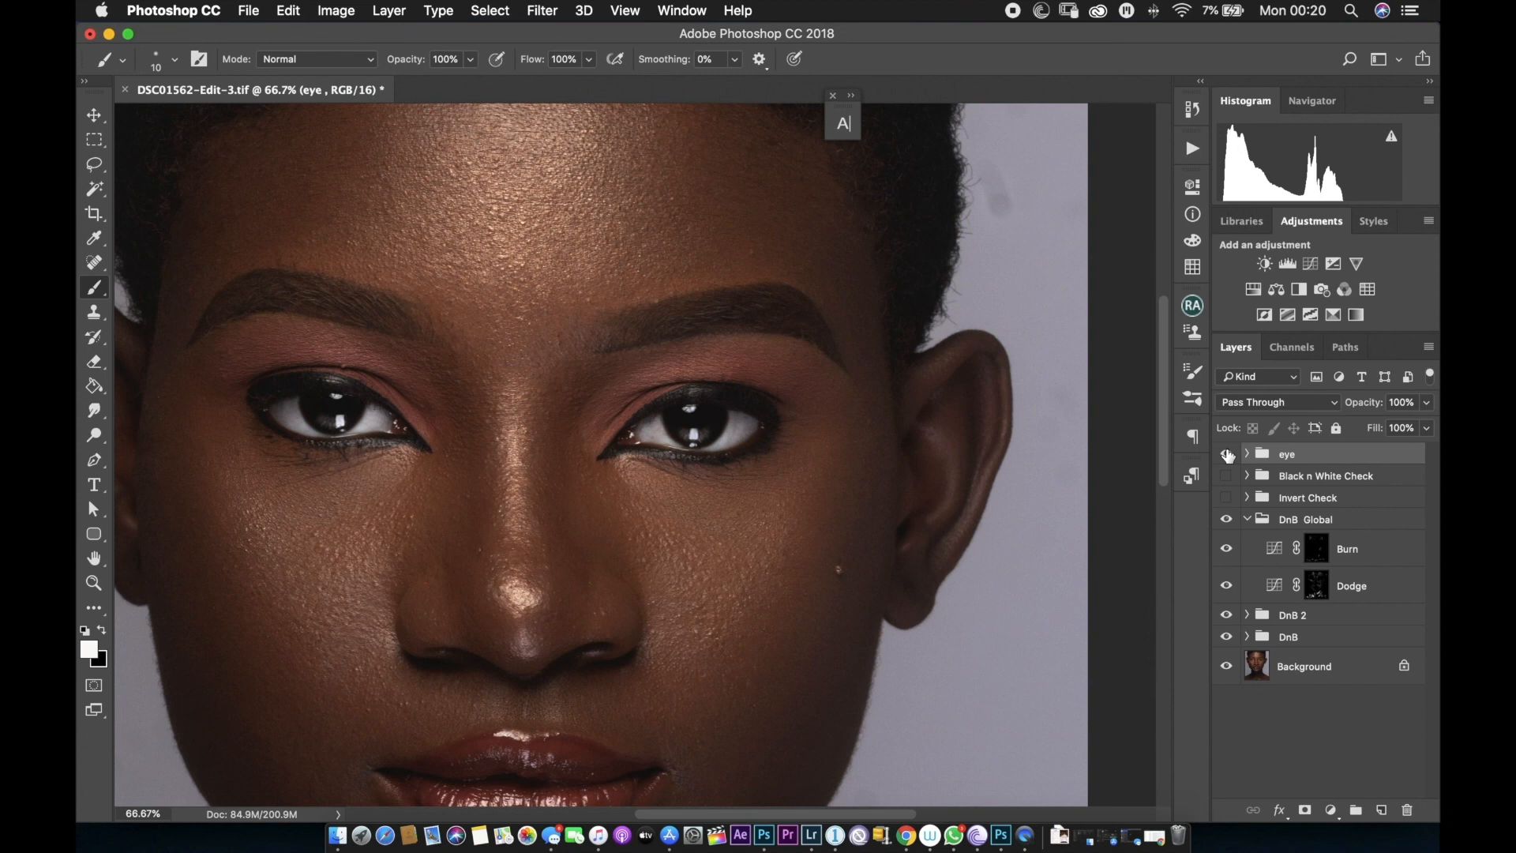
click(1226, 454)
click(1227, 454)
click(1226, 454)
click(1226, 454)
click(1226, 454)
click(1226, 455)
key(super+minus)
key(super+minus)
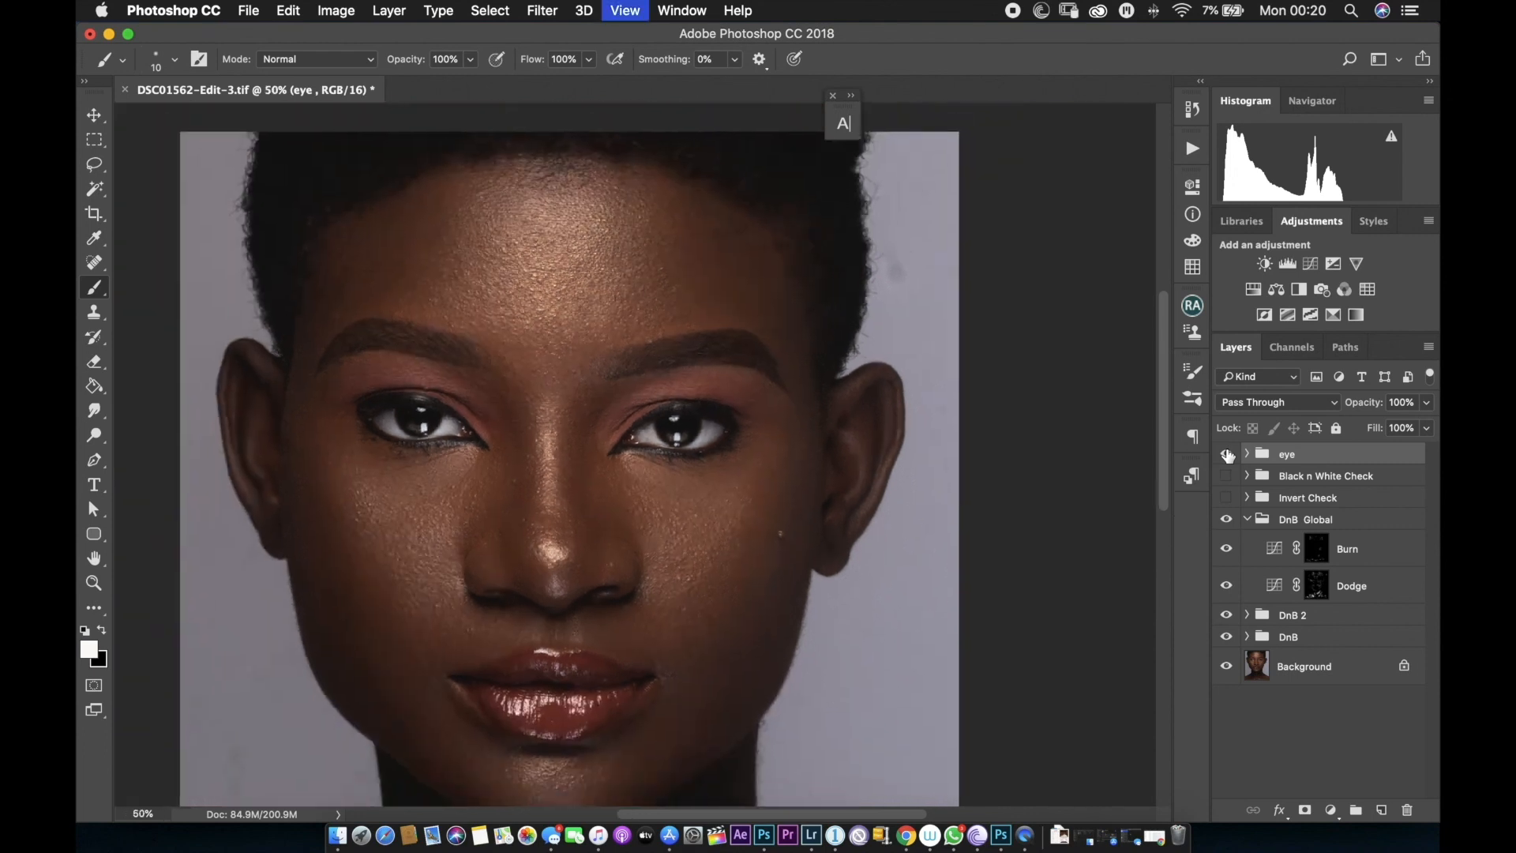